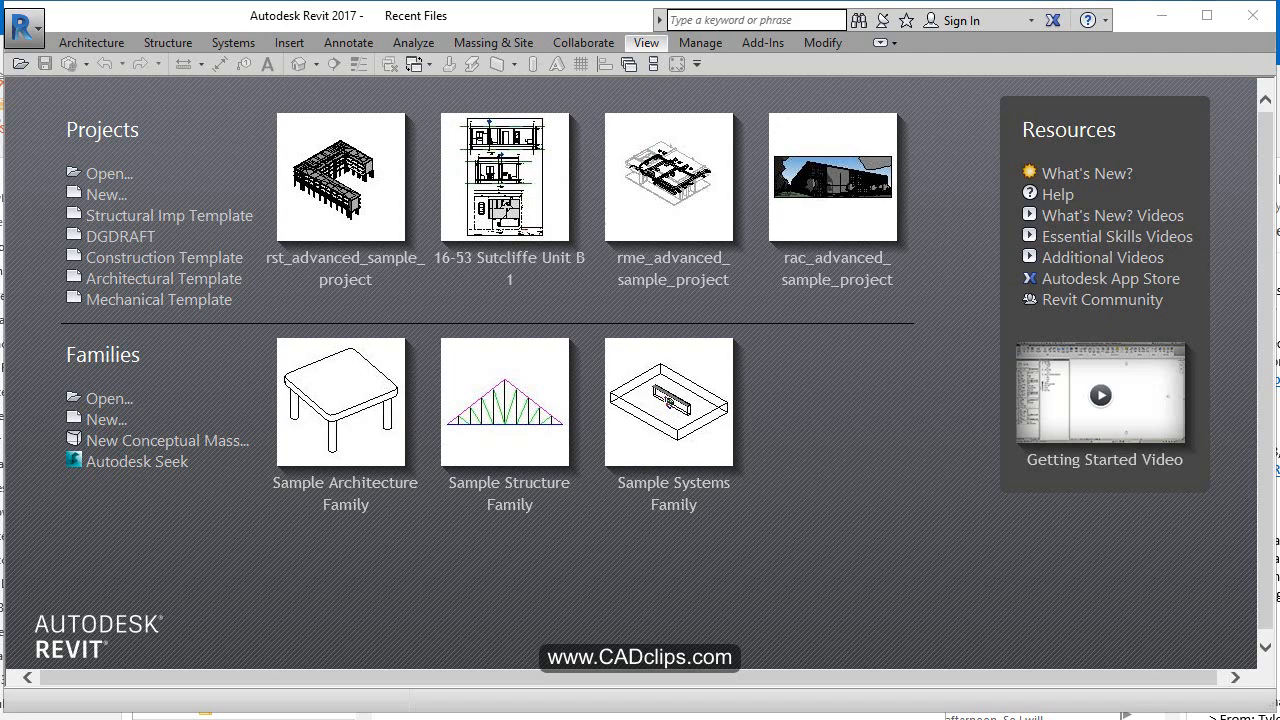
Open the sample project rac_advanced_sample_project.rvt from the Samples folder
click(37, 35)
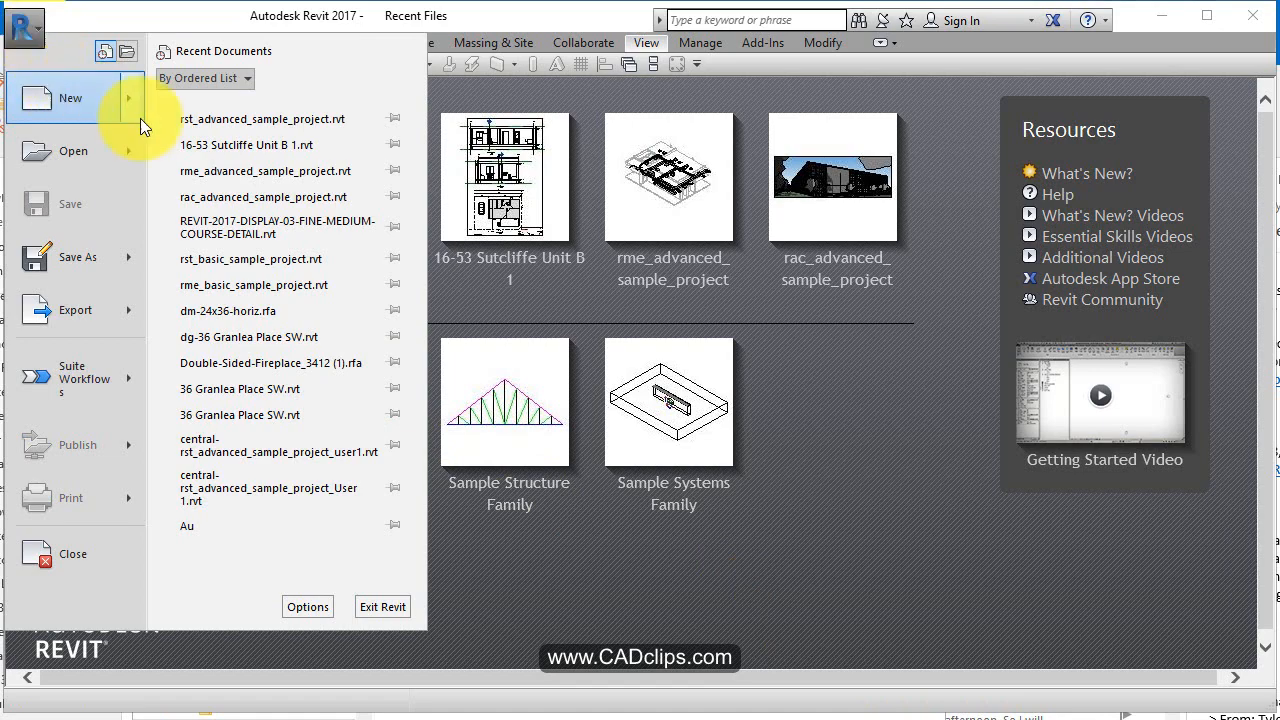
mouse_move(125, 145)
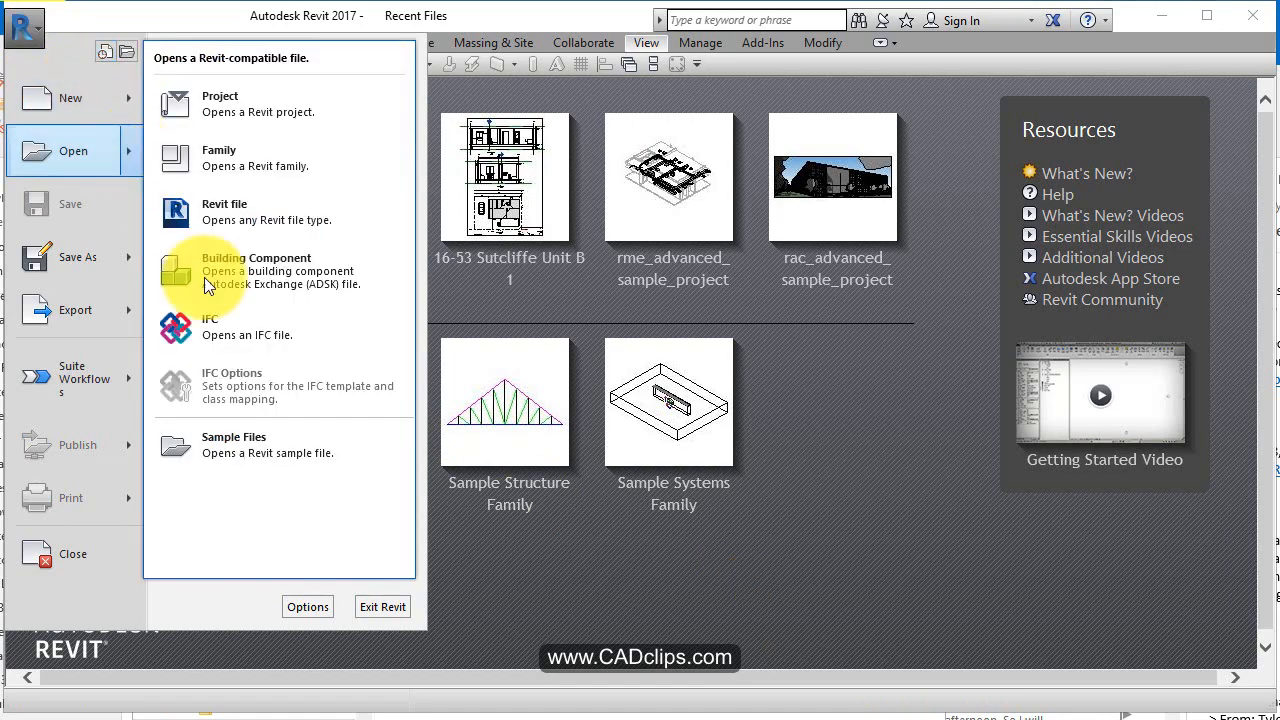
click(242, 436)
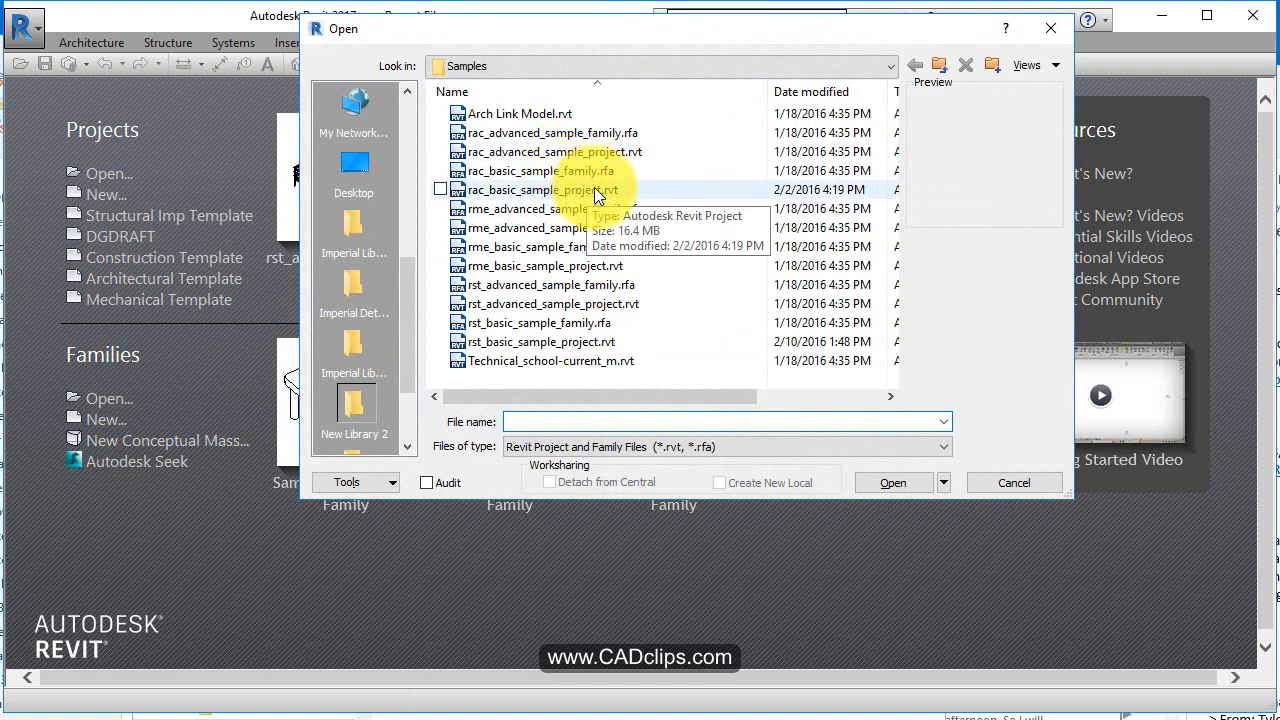
click(590, 152)
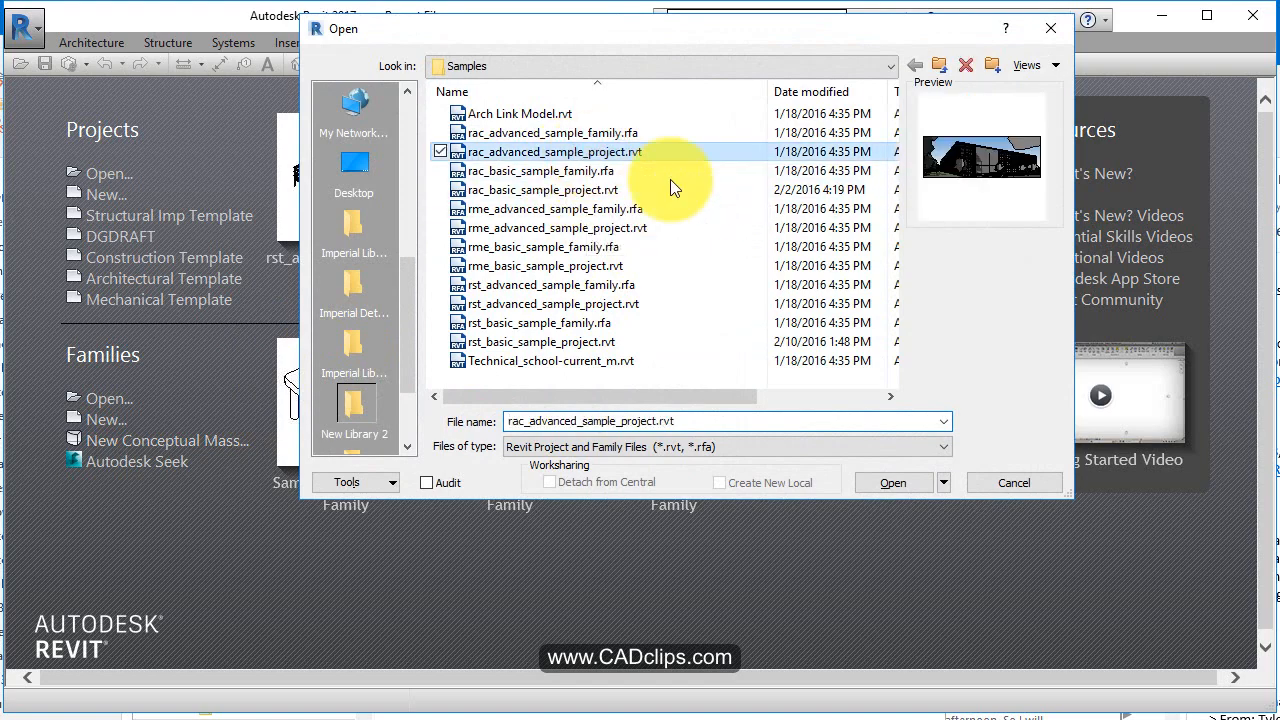
click(916, 487)
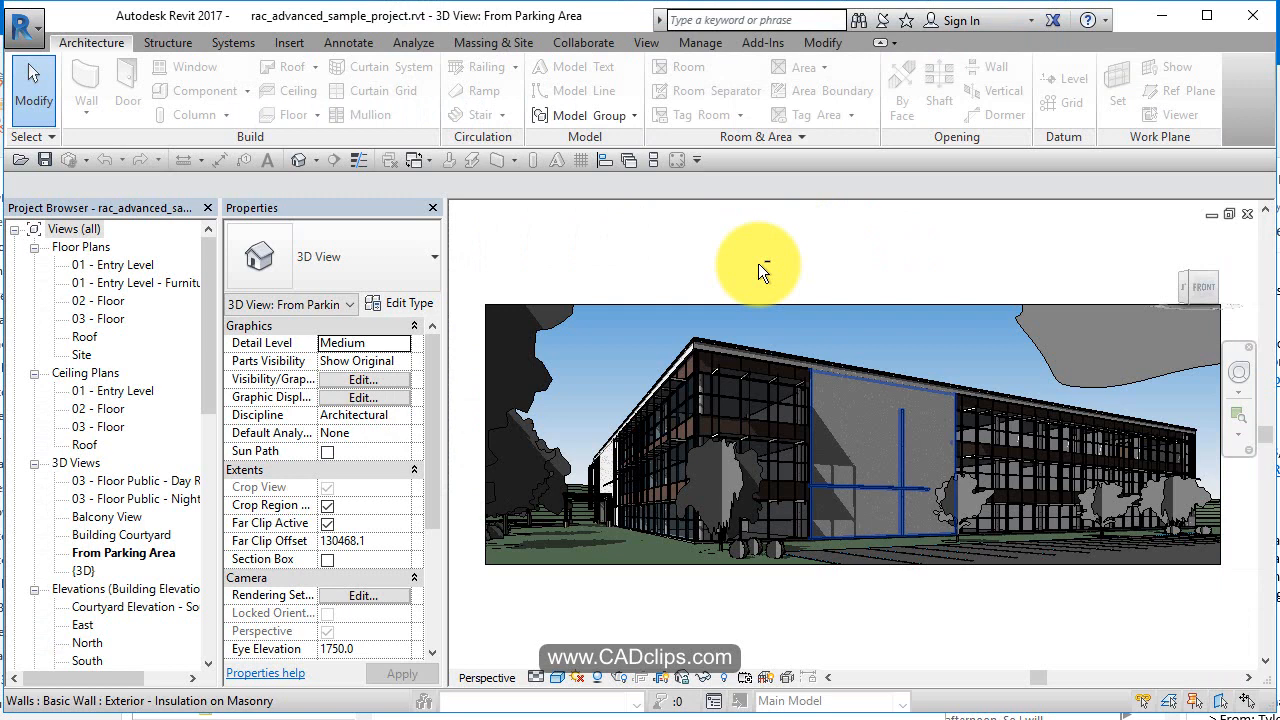
click(758, 263)
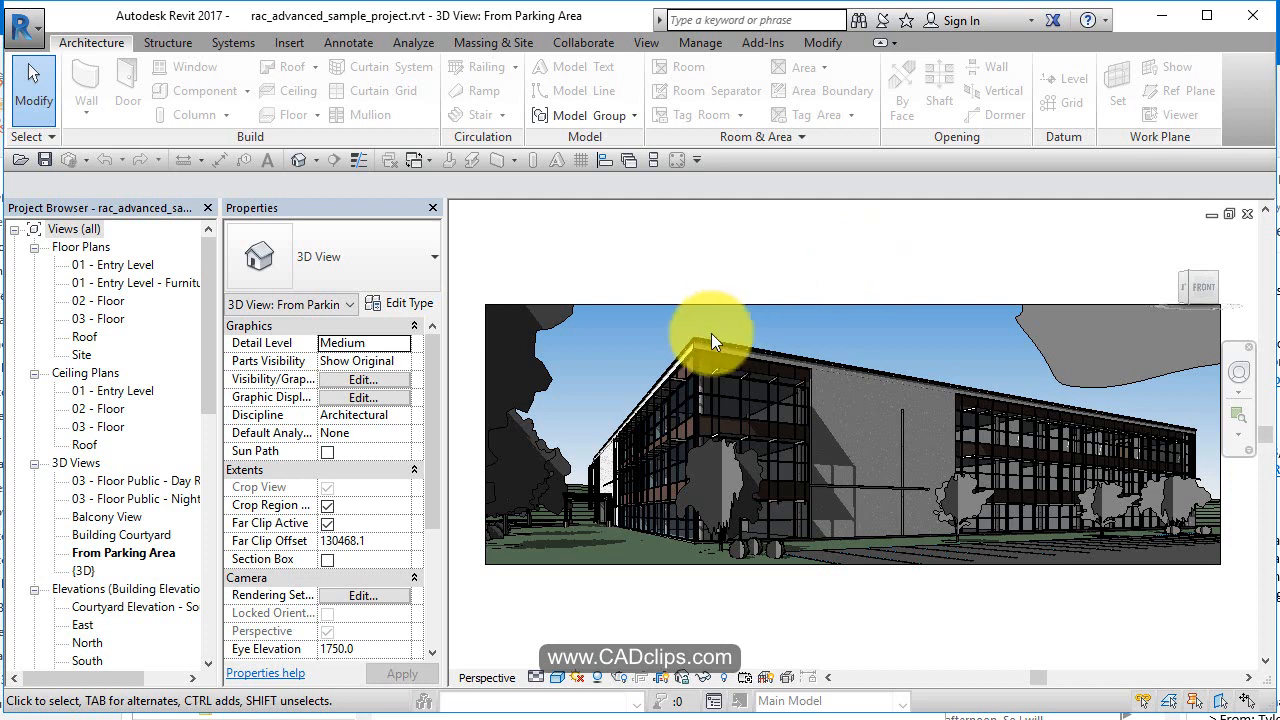
In the South elevation view, set the detail level to Fine and the visual style to Consistent Colors
click(96, 641)
double_click(94, 626)
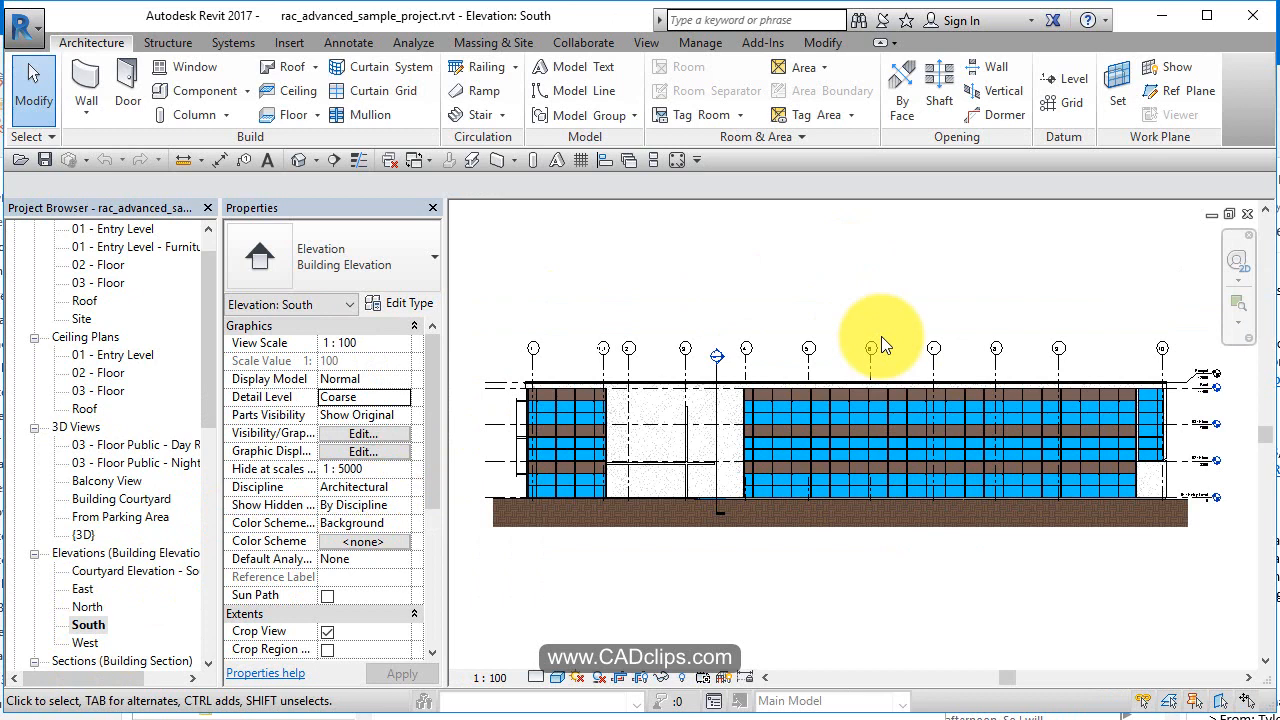
click(537, 677)
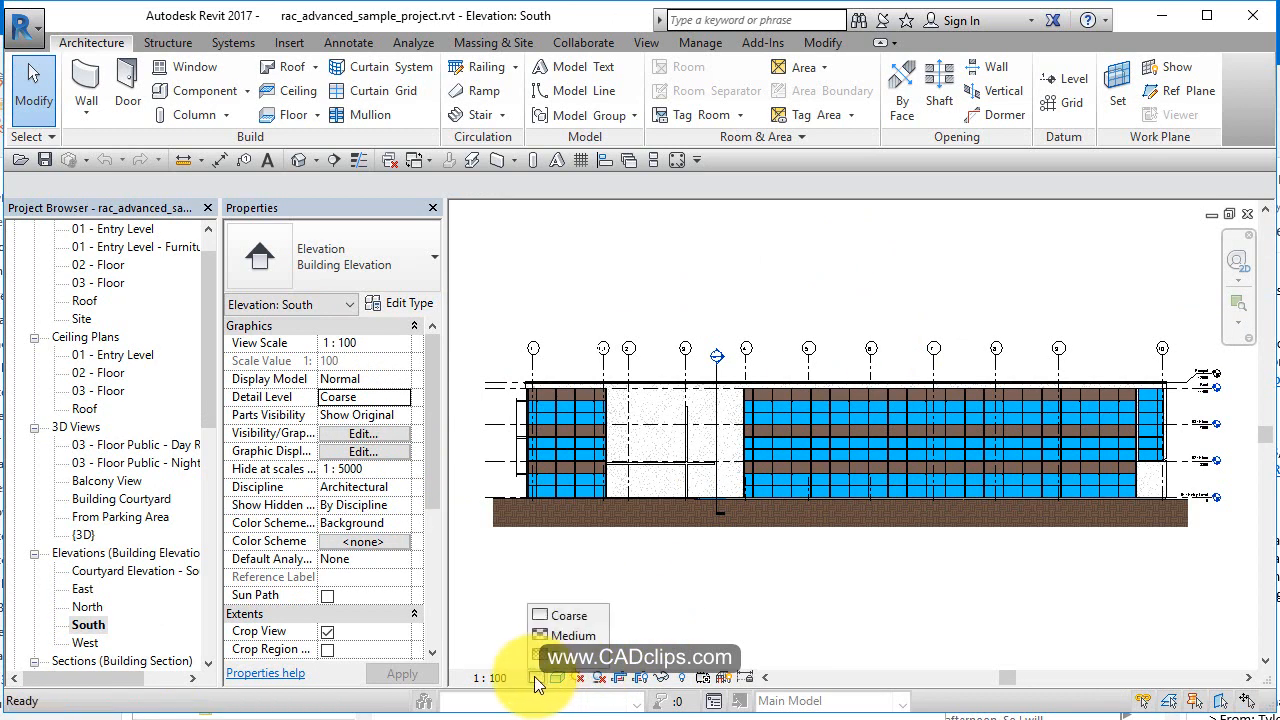
click(557, 656)
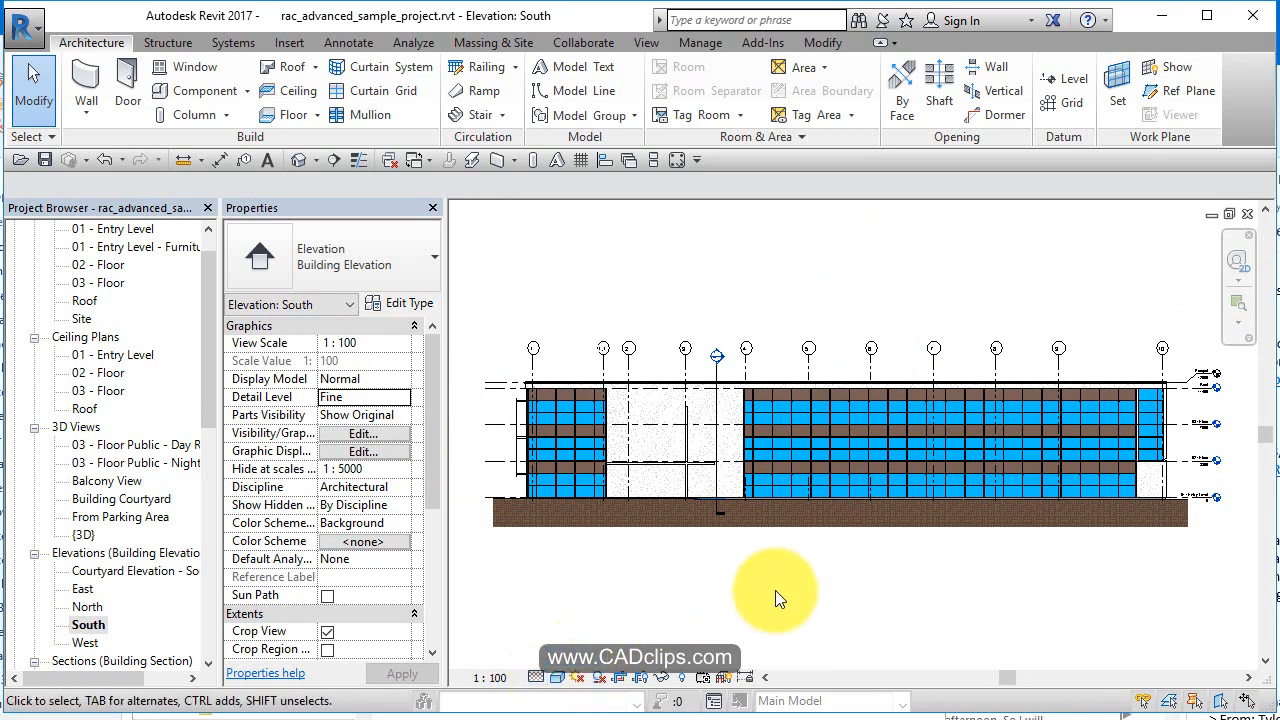
click(557, 677)
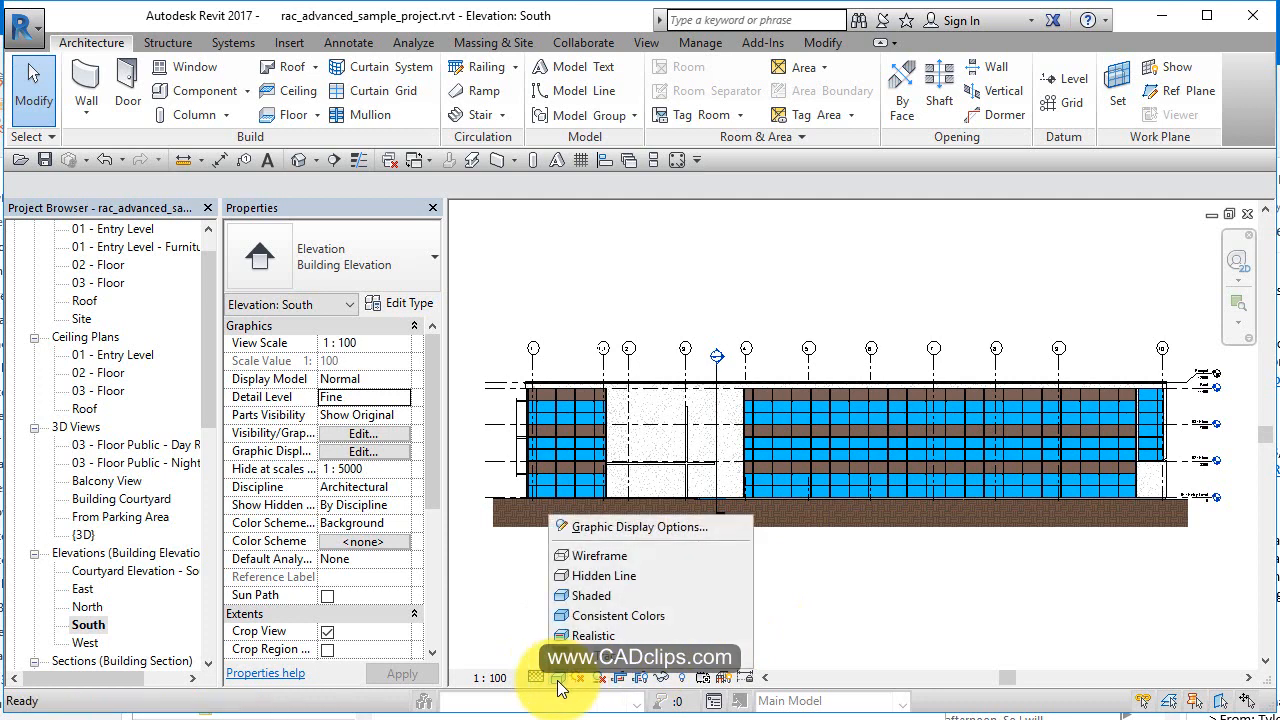
click(591, 618)
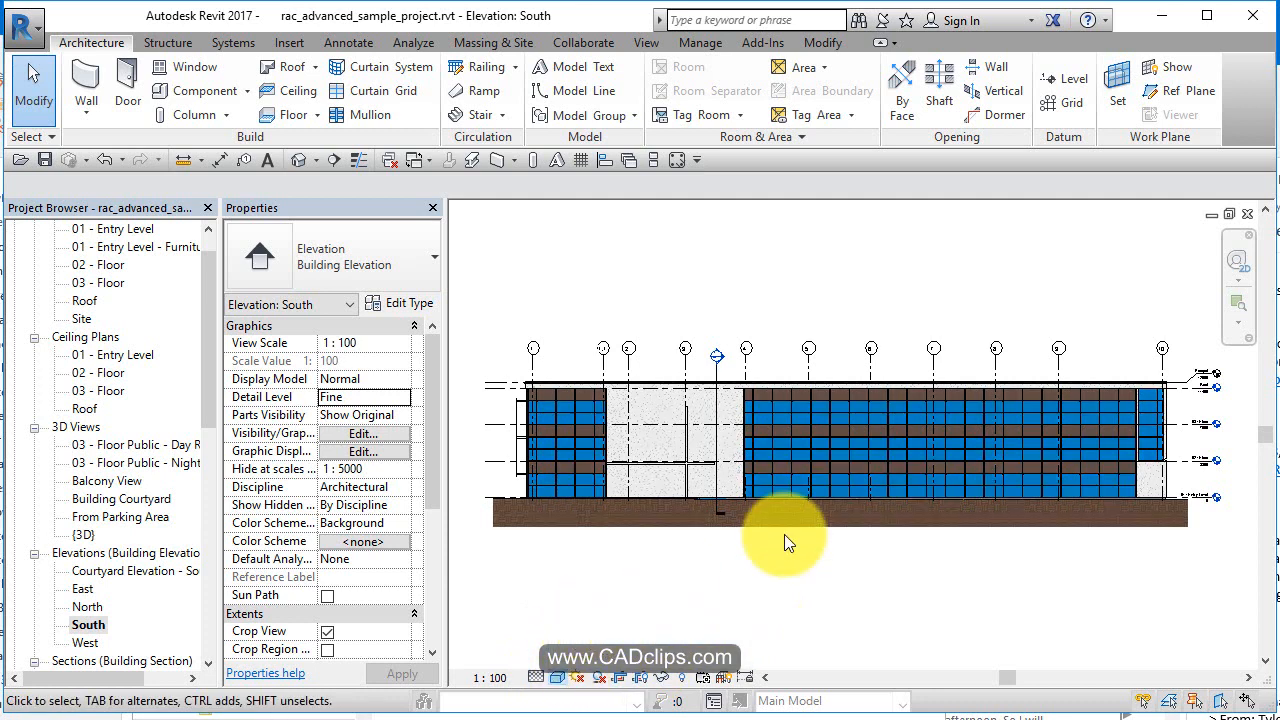
In the South elevation's sun settings, enable the ground plane at level 01 - Entry Level
click(578, 677)
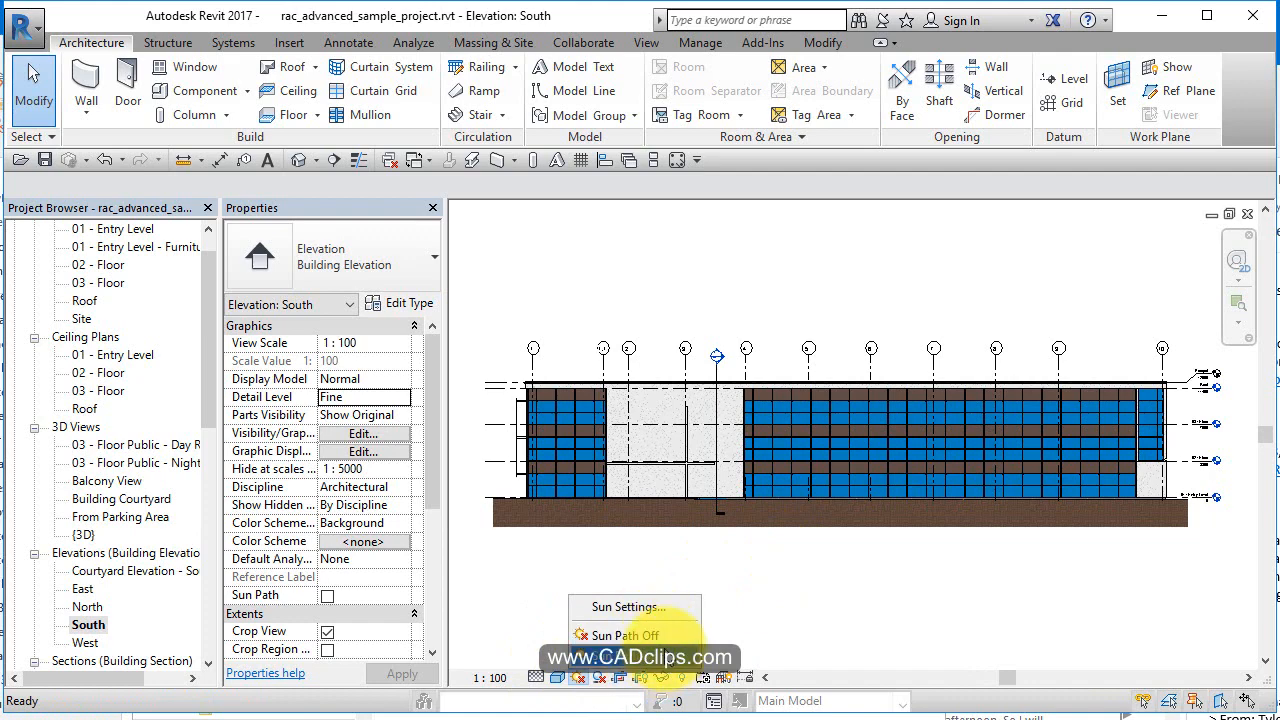
click(660, 606)
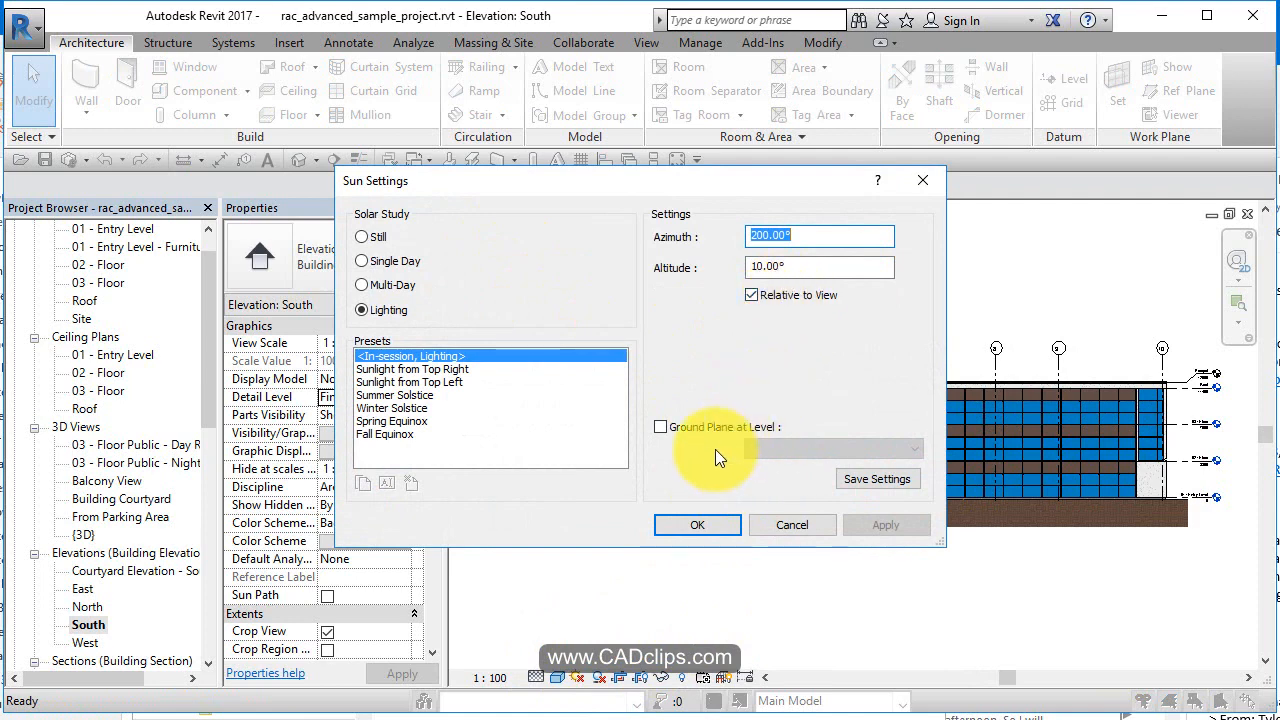
click(662, 430)
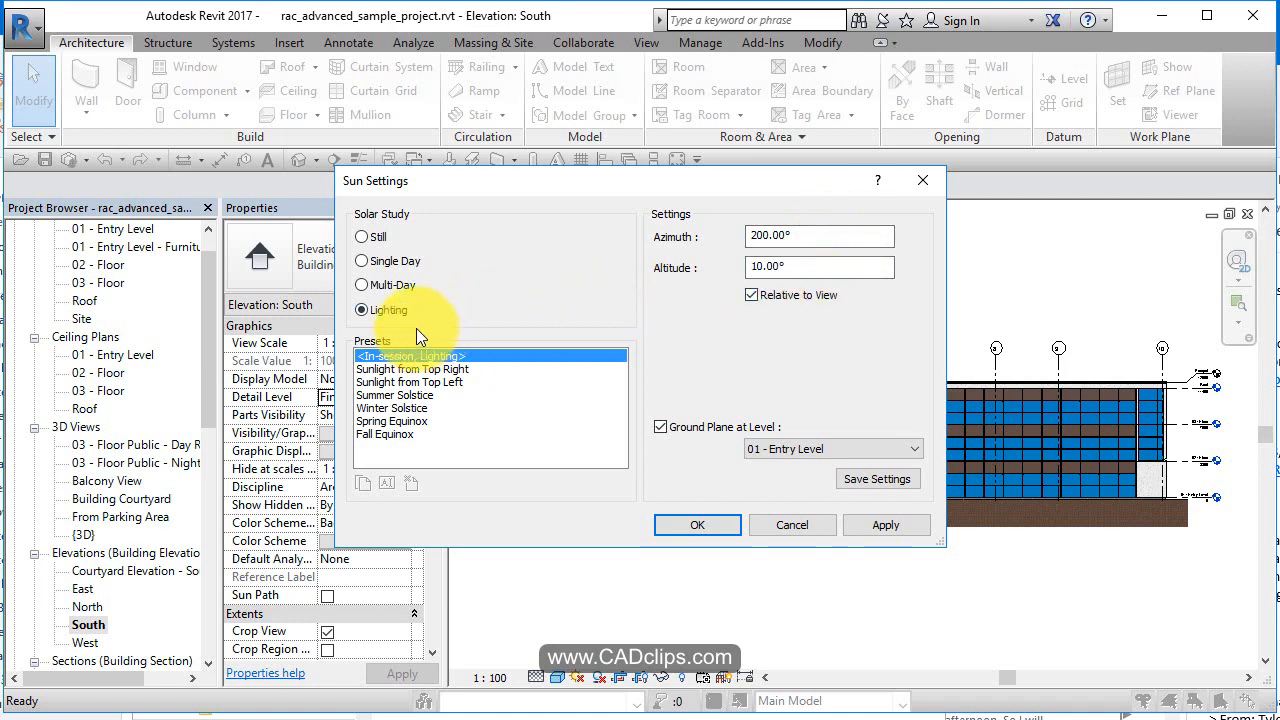
click(709, 518)
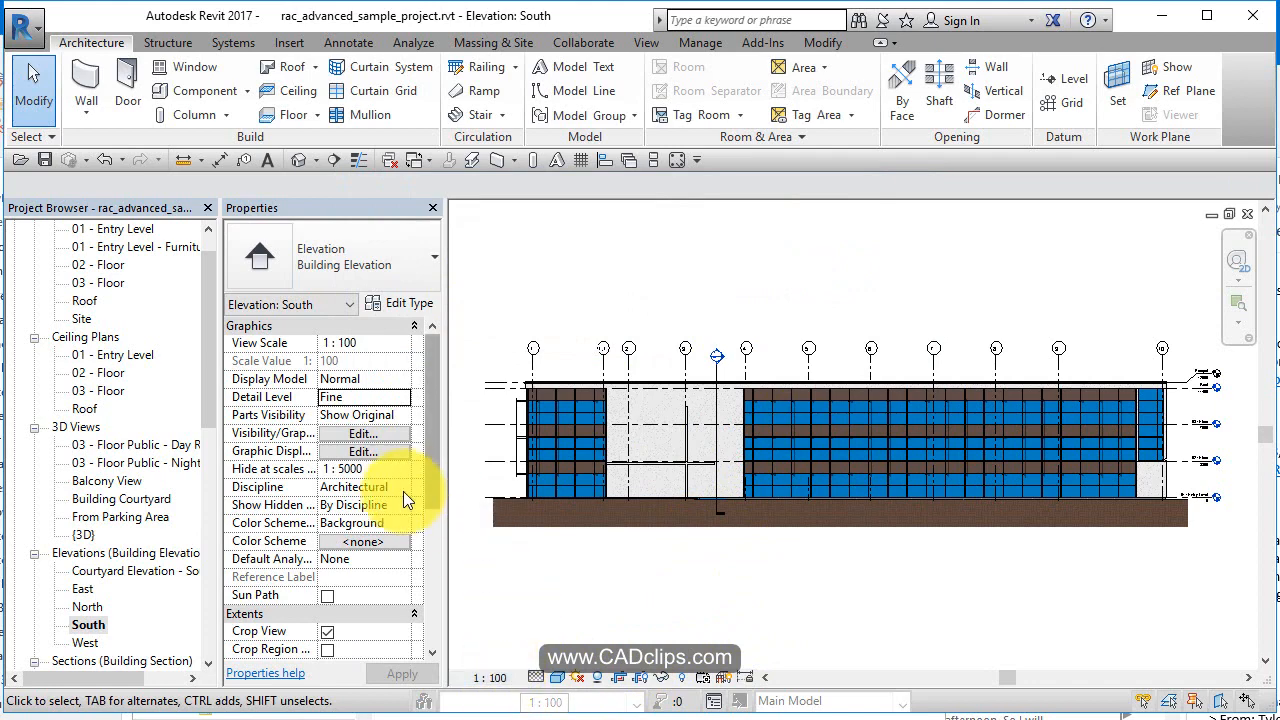
In the elevation's graphic display options, enable sketchy lines with jitter 4 and extension 4
click(363, 455)
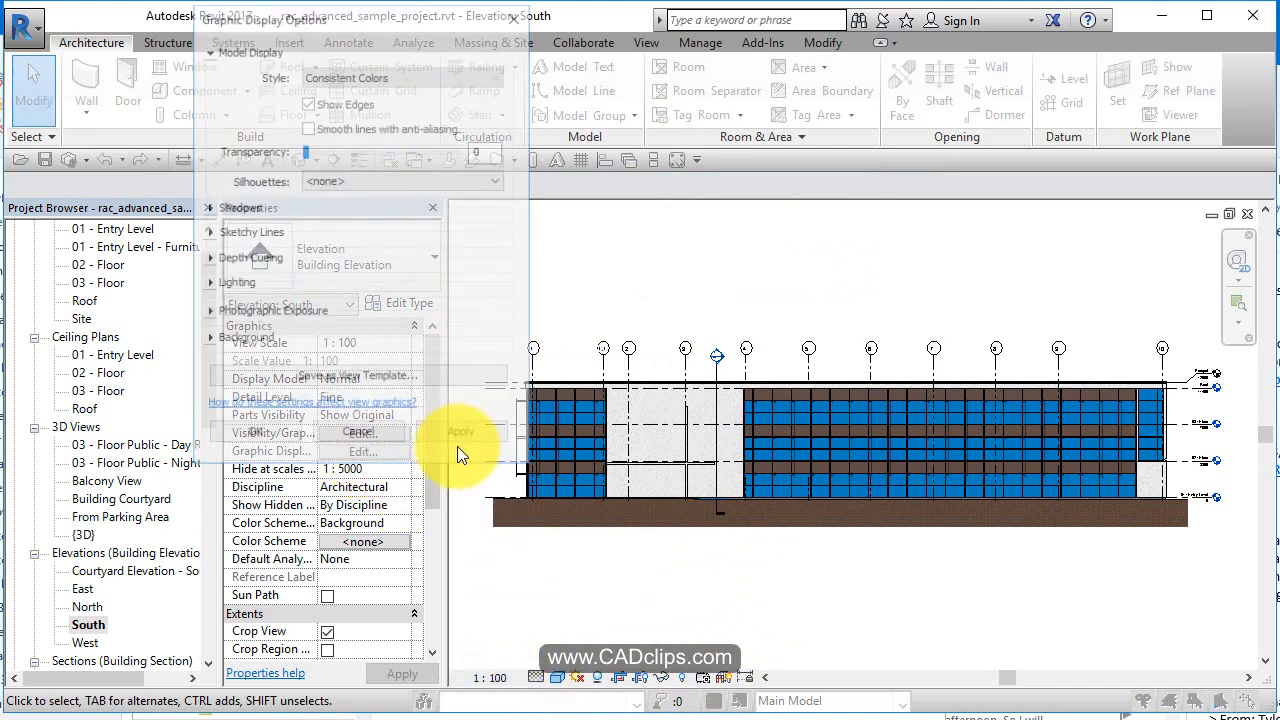
click(207, 232)
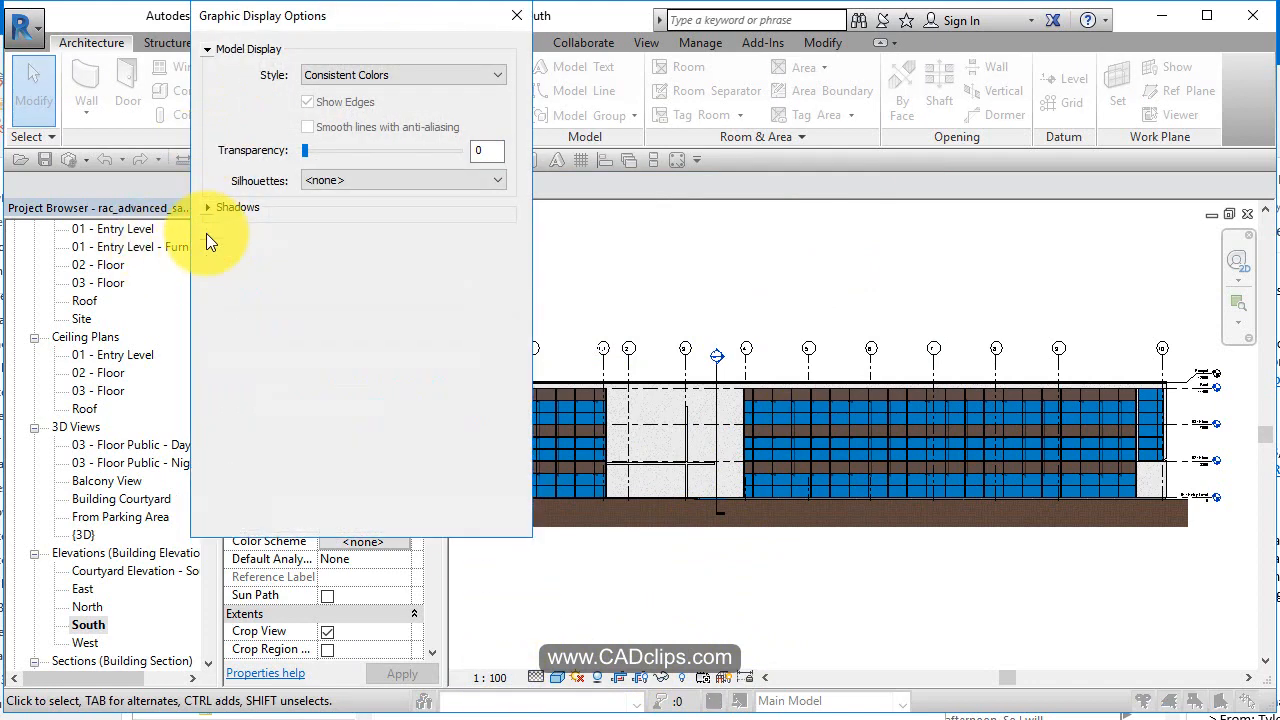
click(307, 256)
mouse_move(309, 280)
mouse_down()
mouse_move(366, 280)
mouse_move(353, 302)
mouse_move(364, 302)
mouse_up()
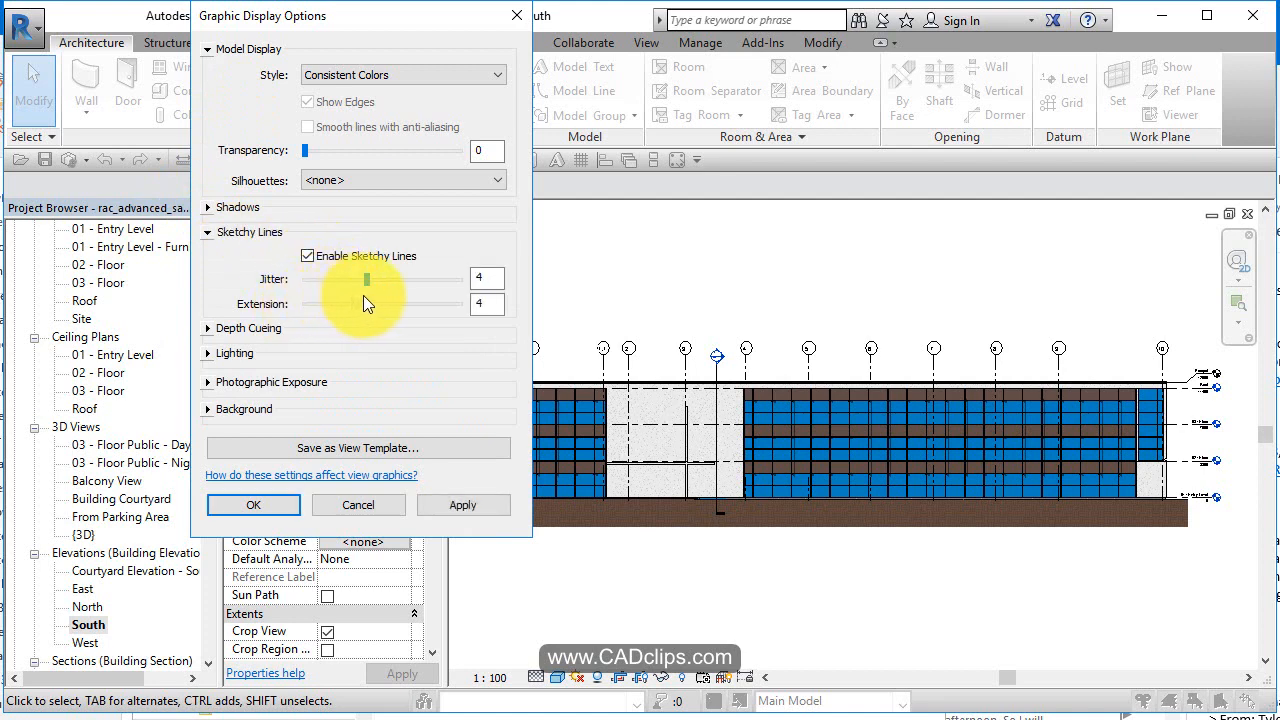
Set the view's lighting to sun 50 and ambient light 37
click(208, 353)
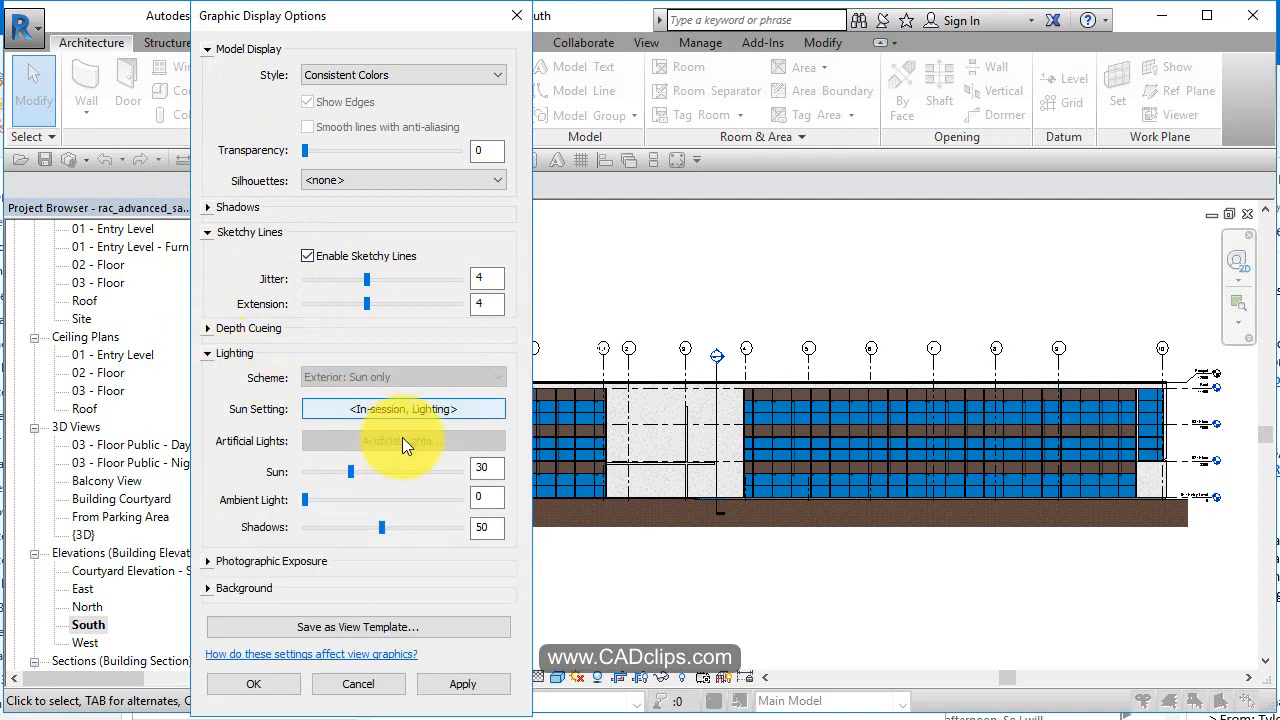
click(368, 470)
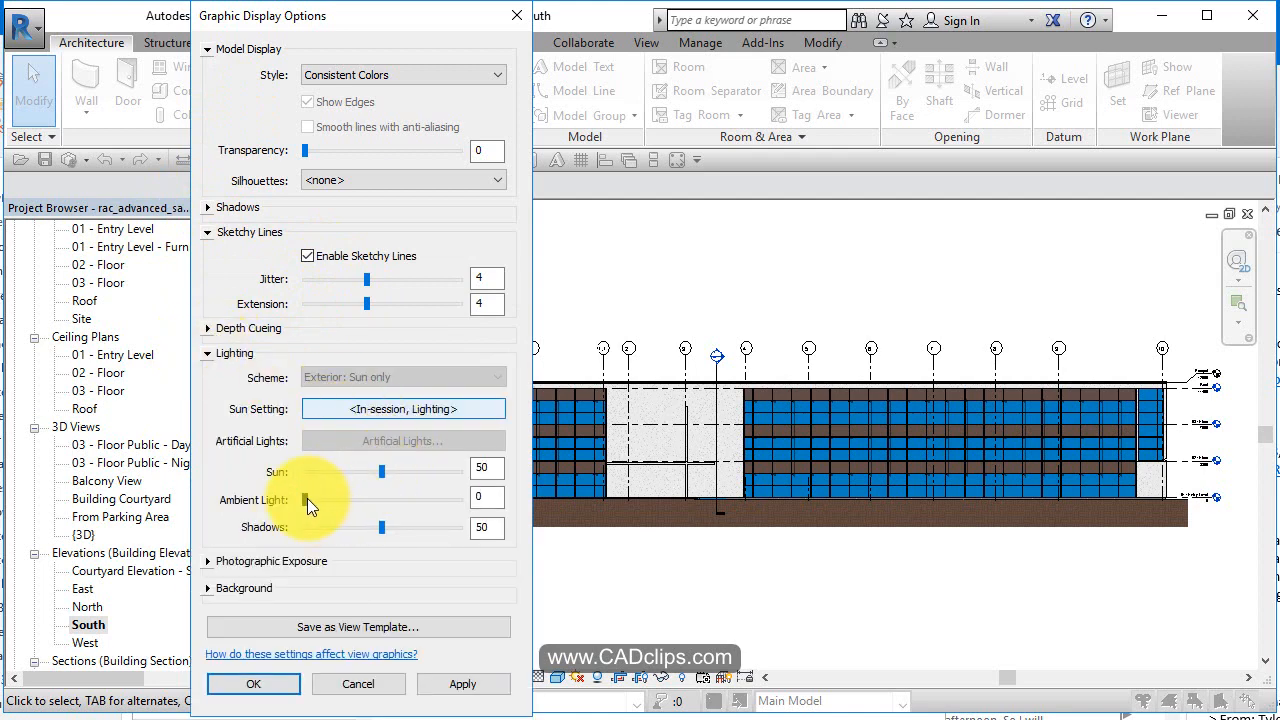
drag(307, 498, 361, 490)
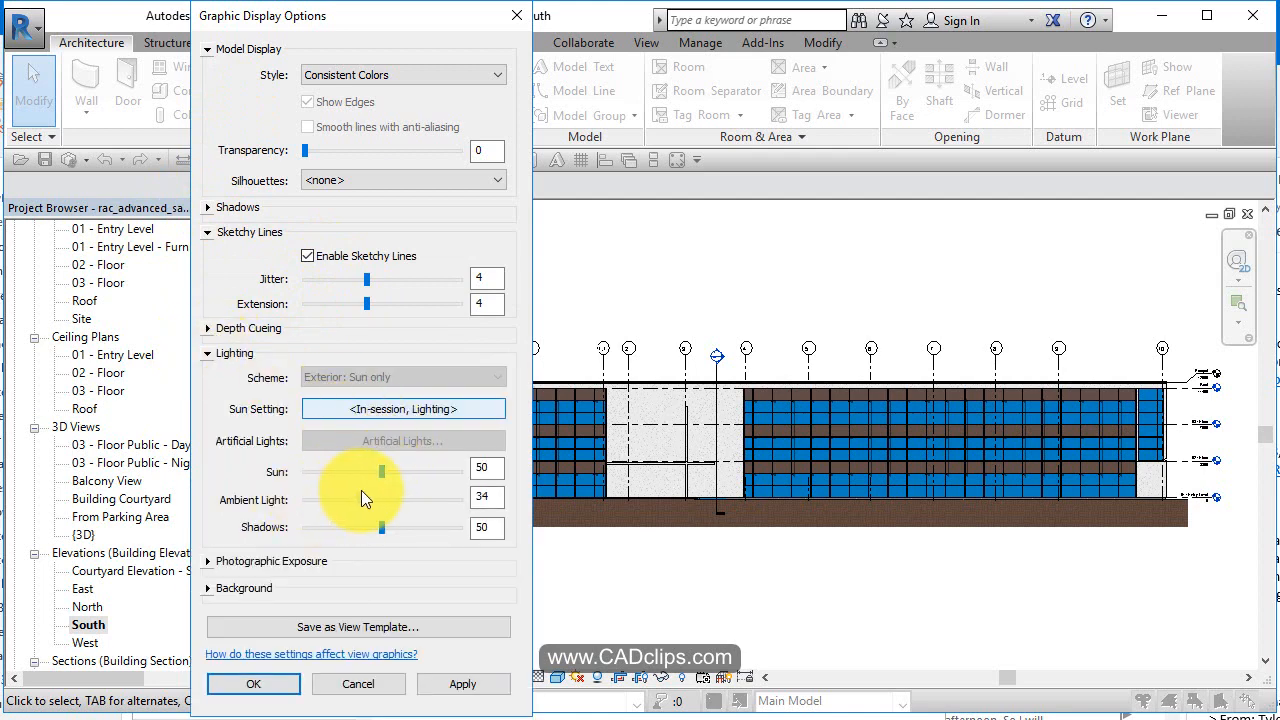
Set the view background to Sky and apply the graphic display options to the South elevation
click(207, 588)
click(366, 628)
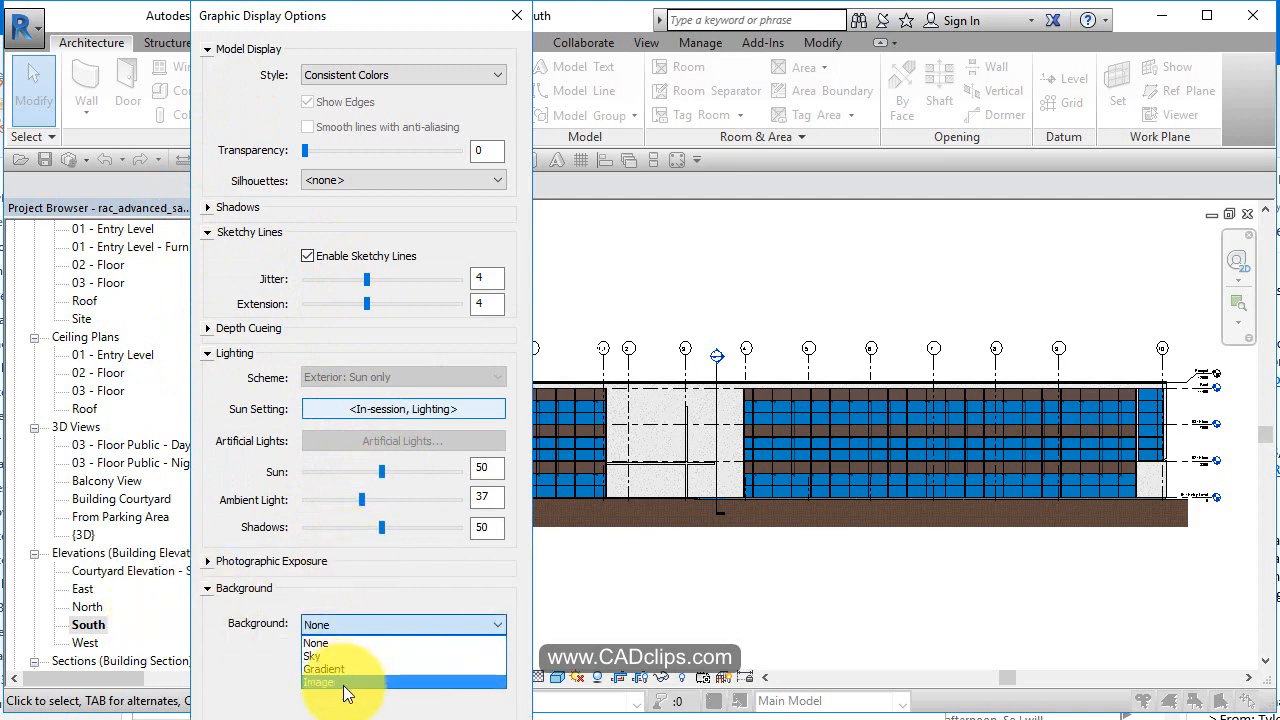
click(360, 682)
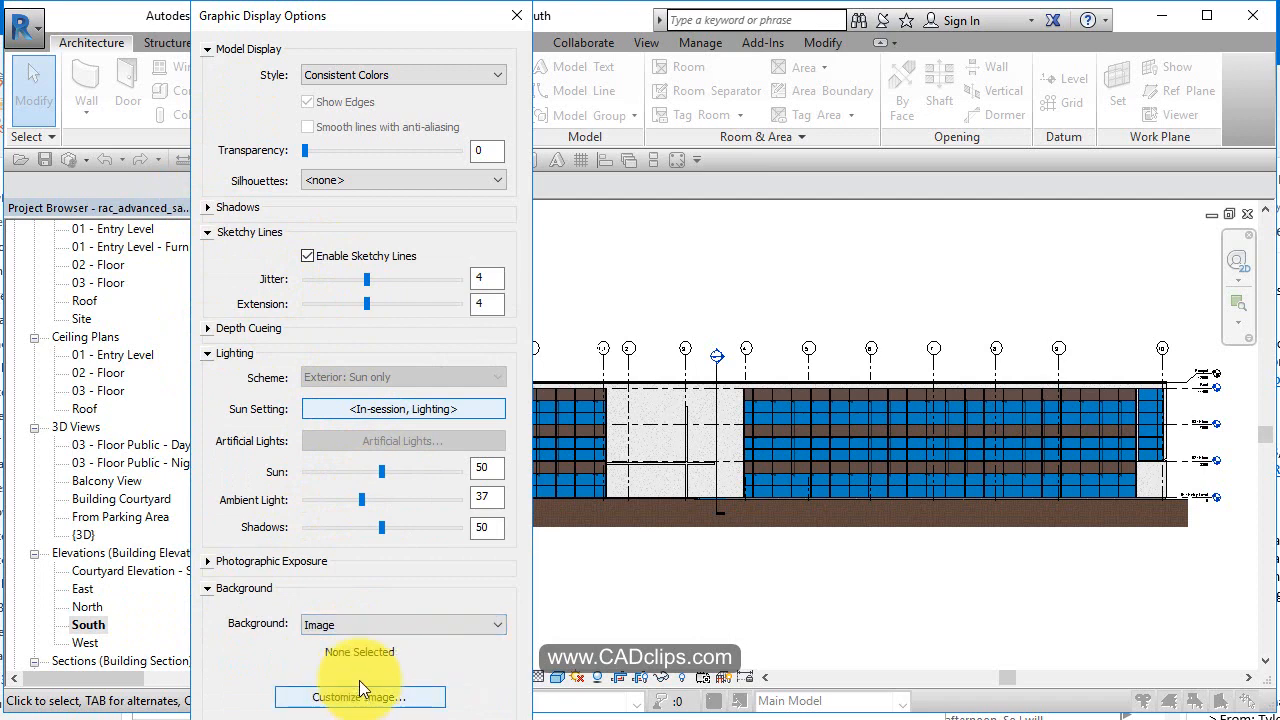
click(341, 625)
click(341, 655)
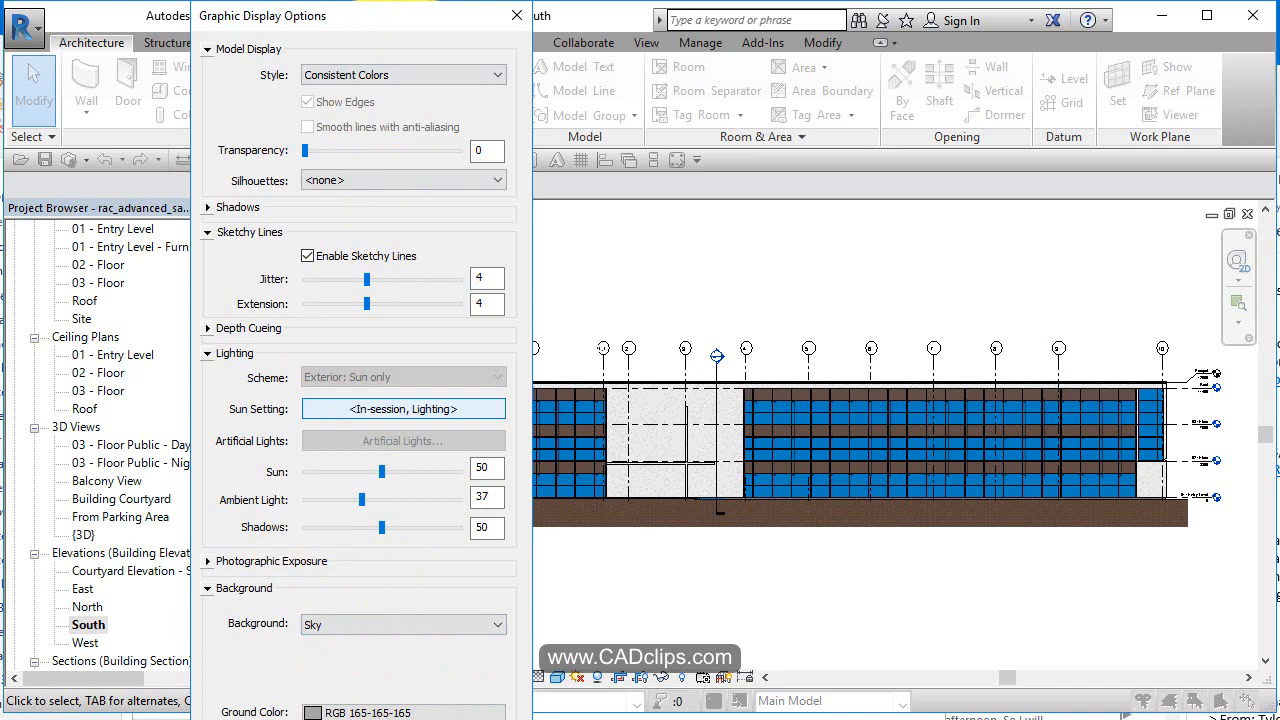
key(Escape)
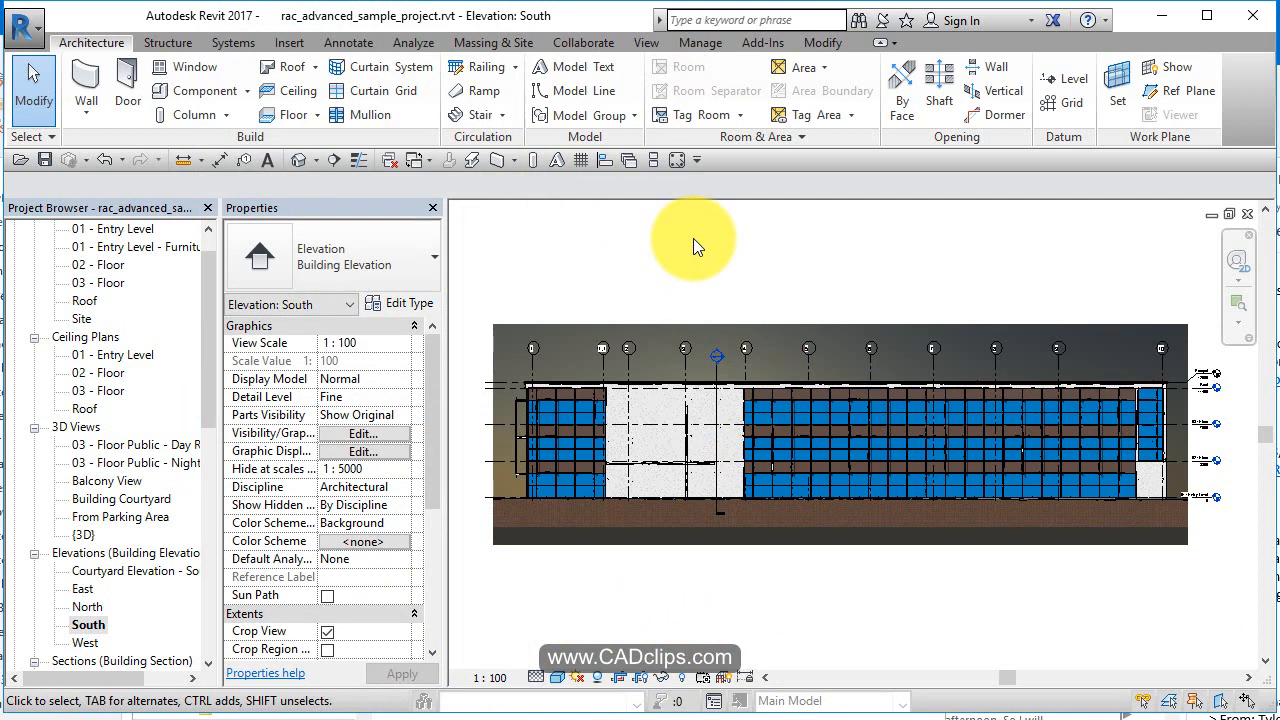
Create a view template named "Elev Pres" from the current South elevation view
click(648, 43)
click(115, 108)
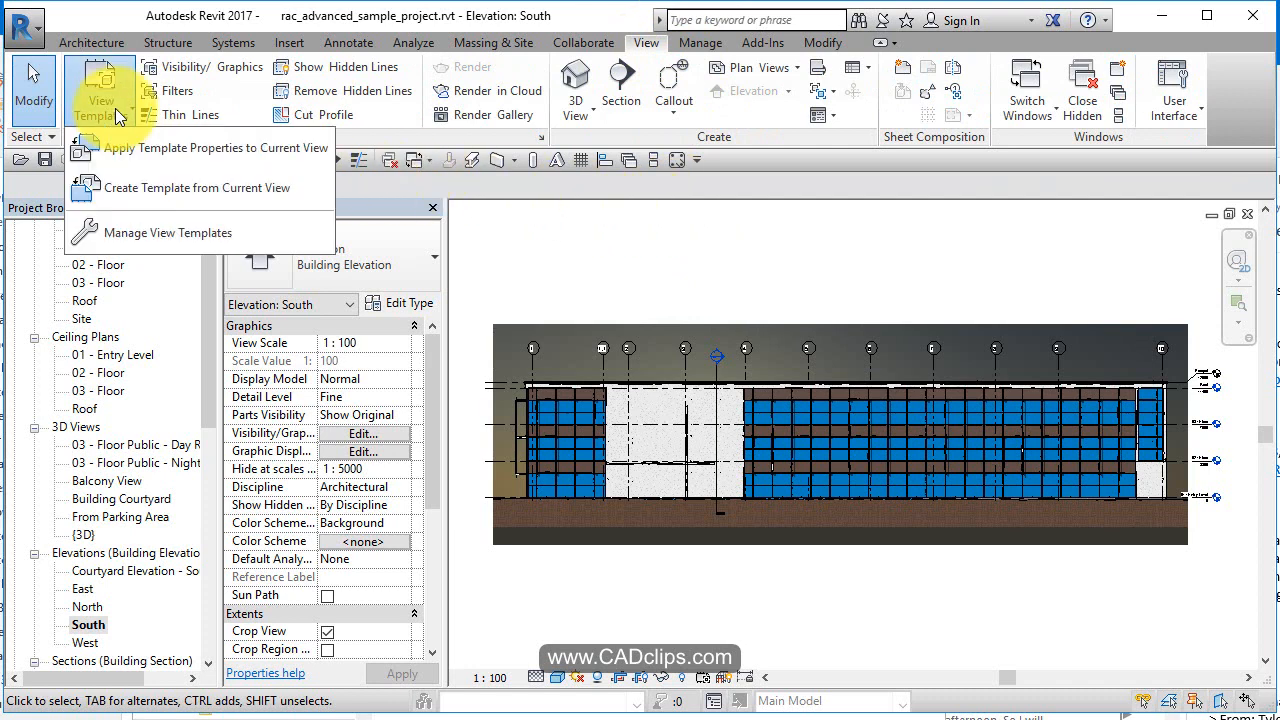
click(190, 188)
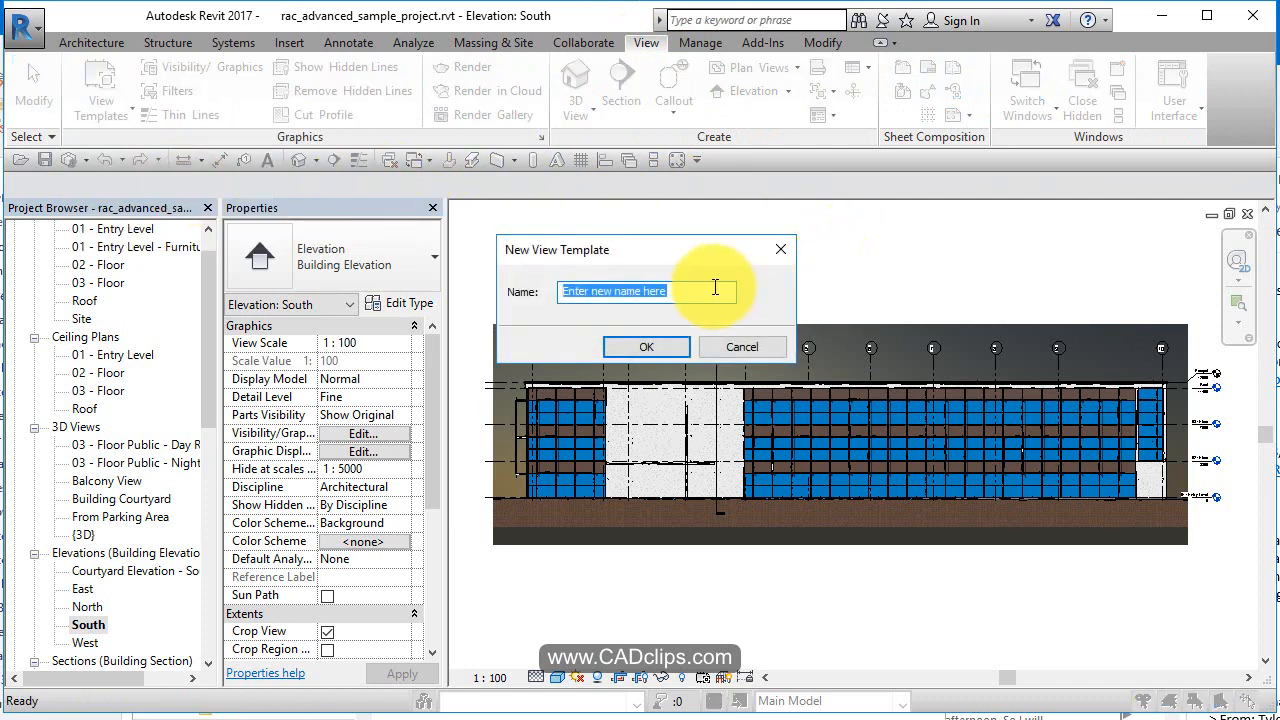
text(El)
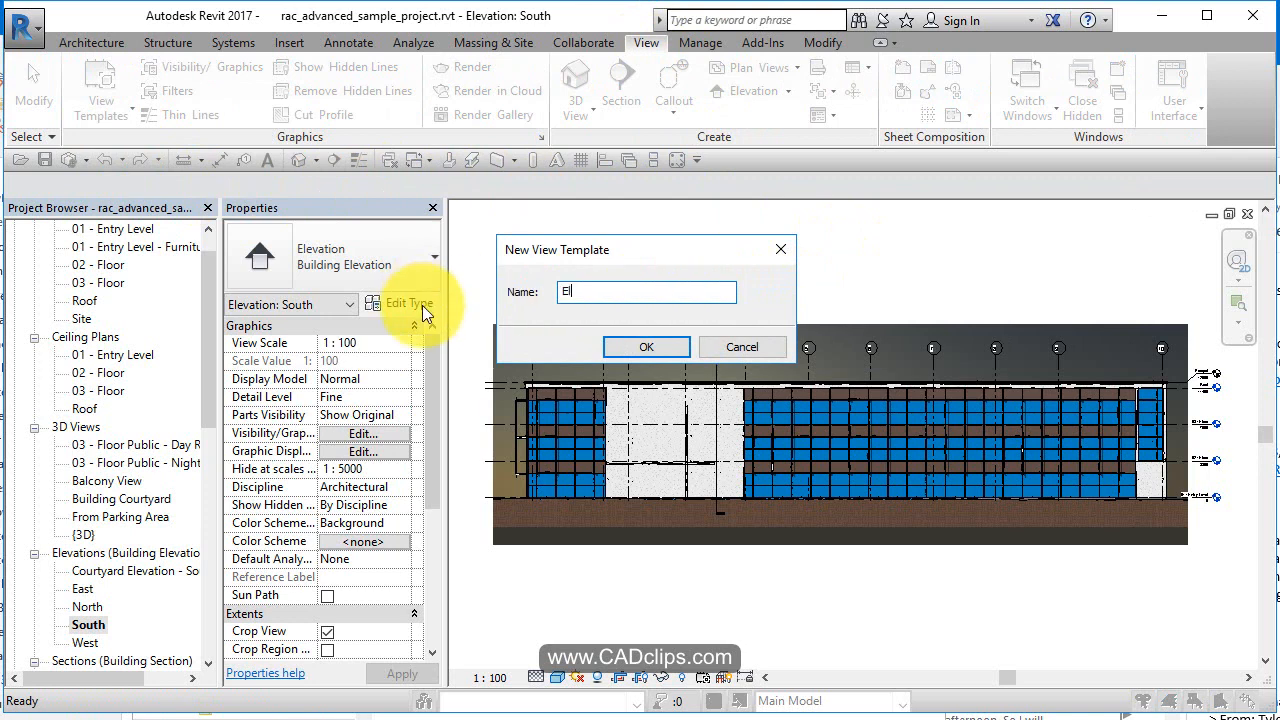
text(ev Pres)
click(626, 346)
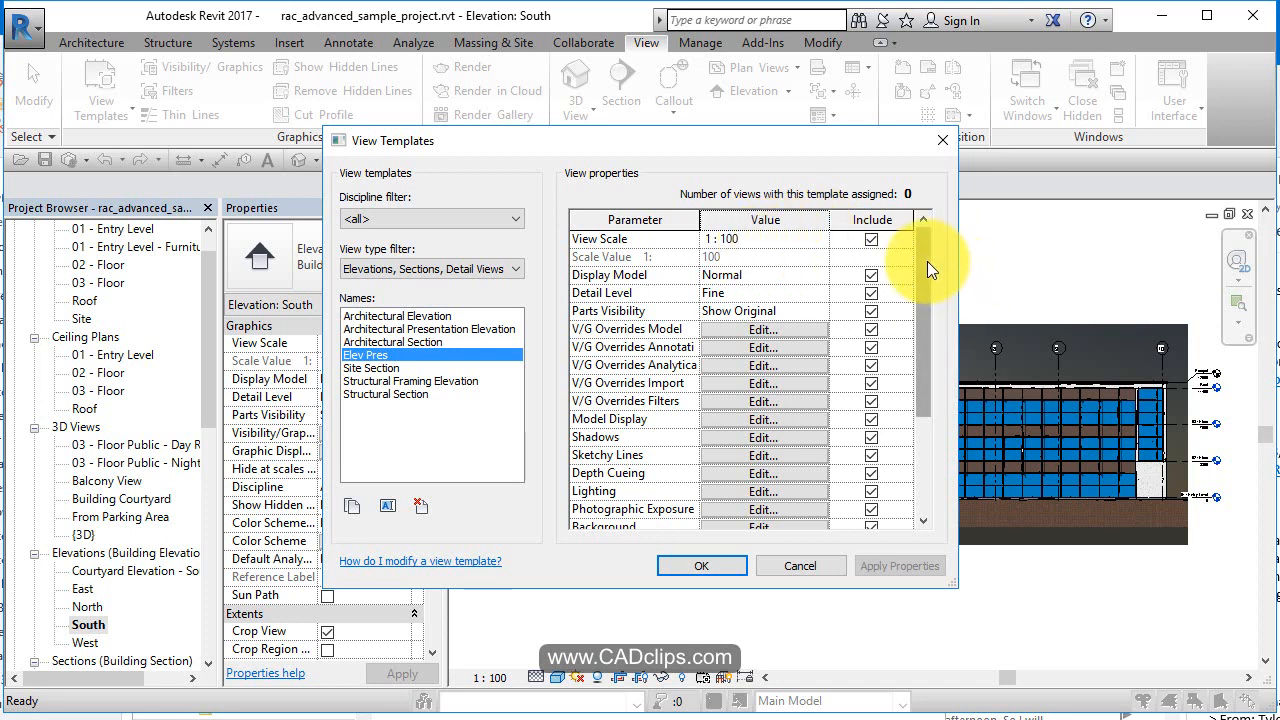
Widen the Parameter column and review the parameters controlled by the Elev Pres view template
drag(927, 261, 956, 244)
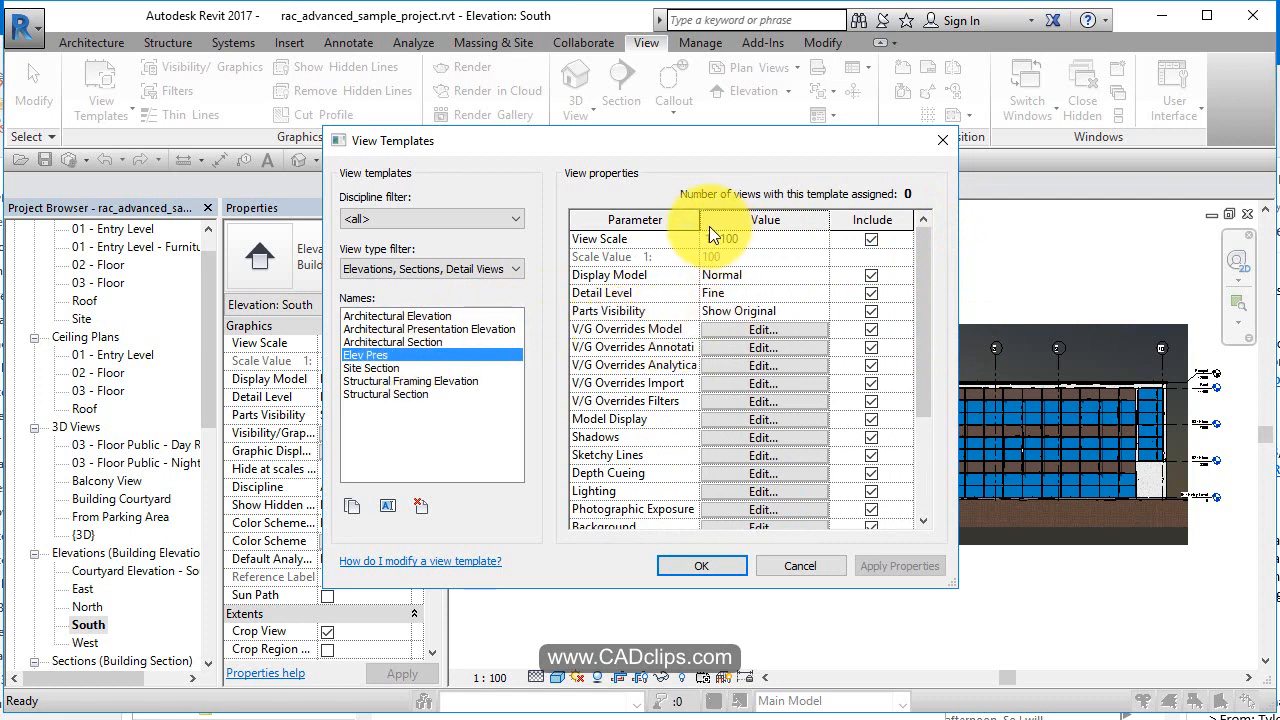
drag(700, 220, 723, 231)
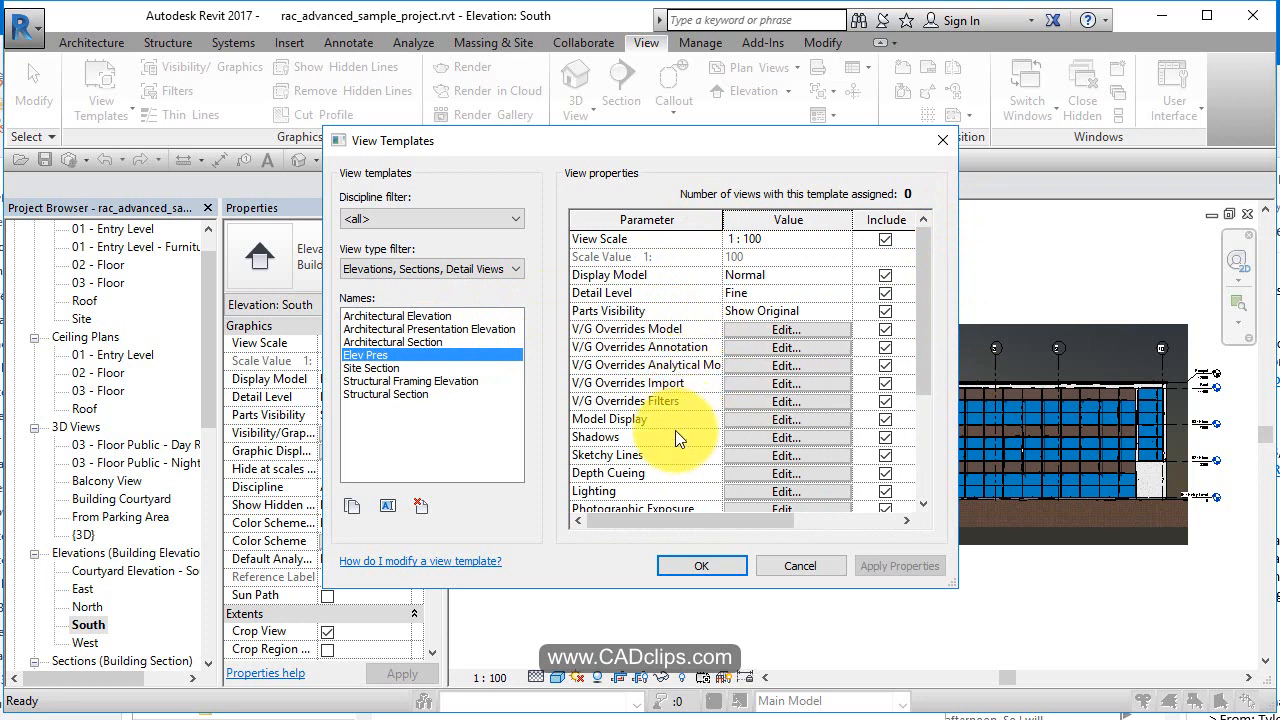
scroll(675, 430, down, 3)
scroll(674, 429, up, 3)
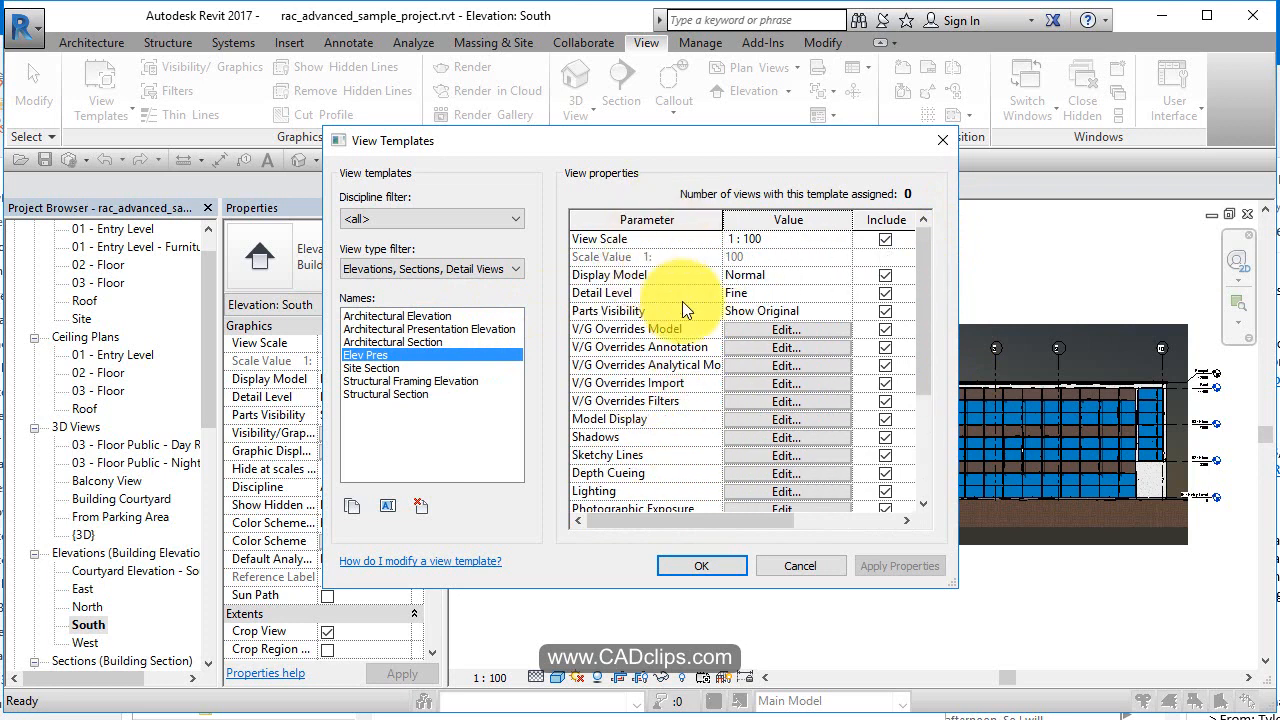
Try excluding the view scale from the Elev Pres template and include it again
click(884, 239)
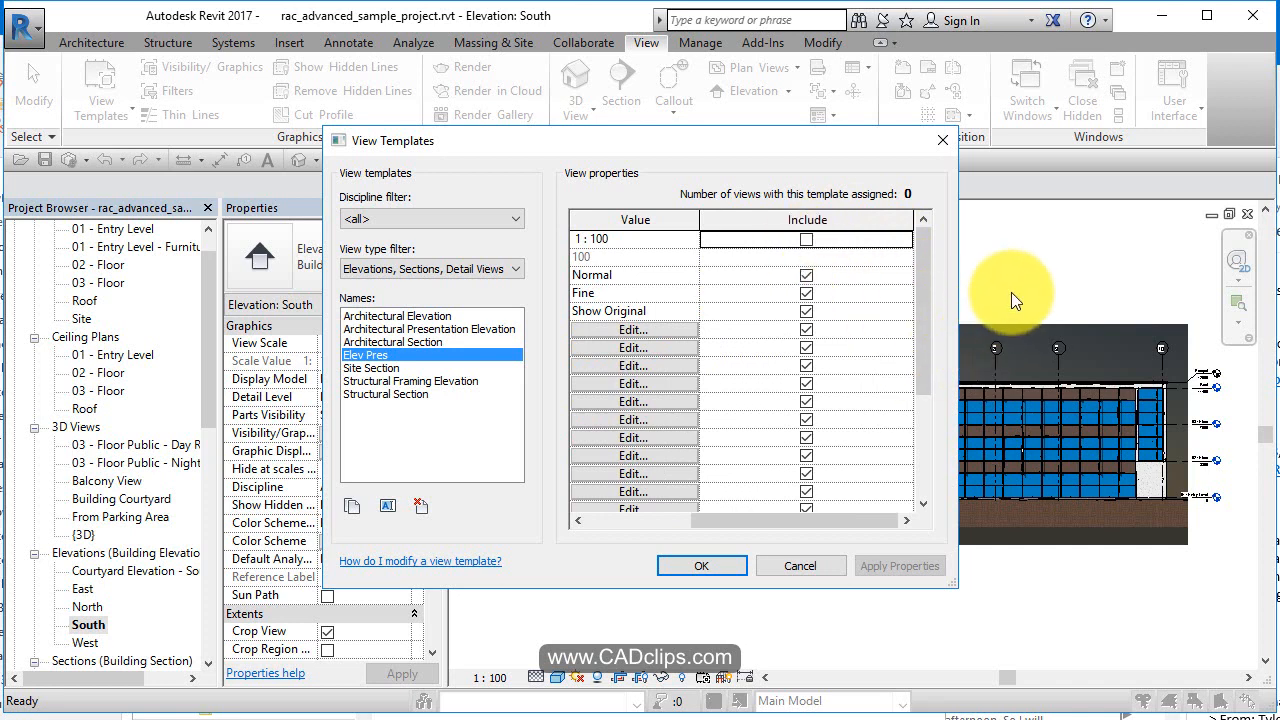
click(815, 244)
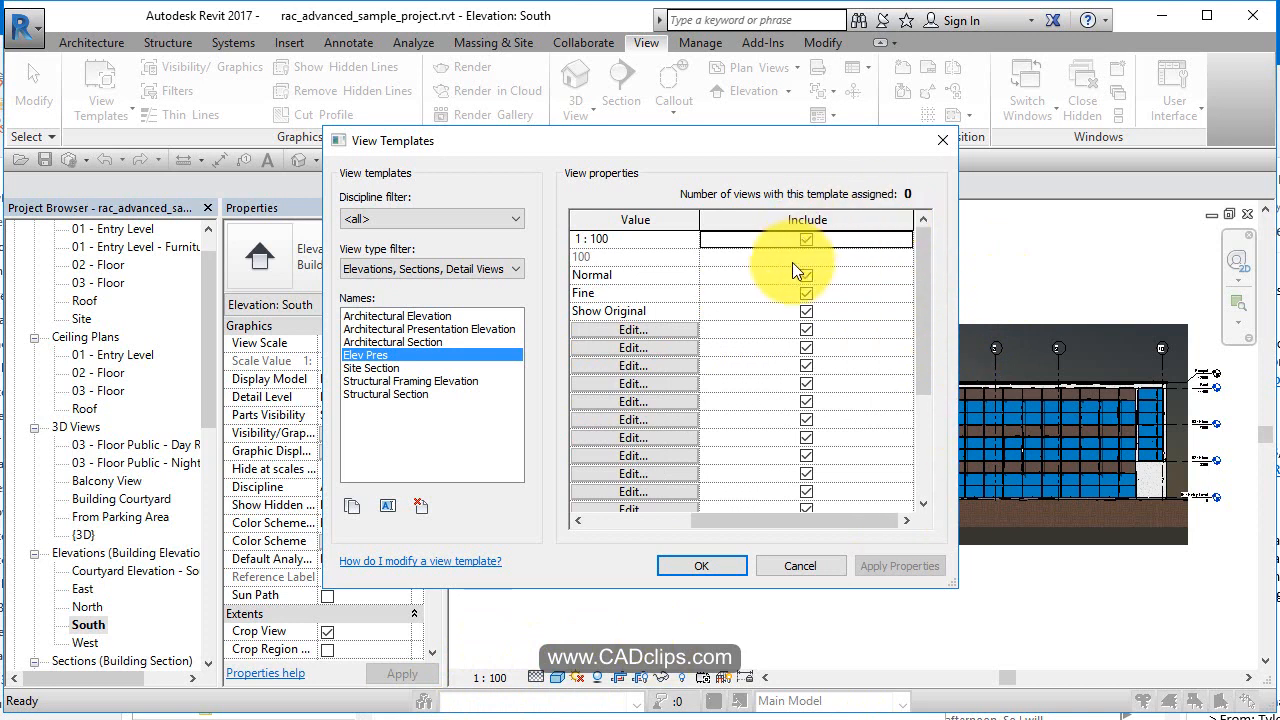
drag(789, 520, 825, 519)
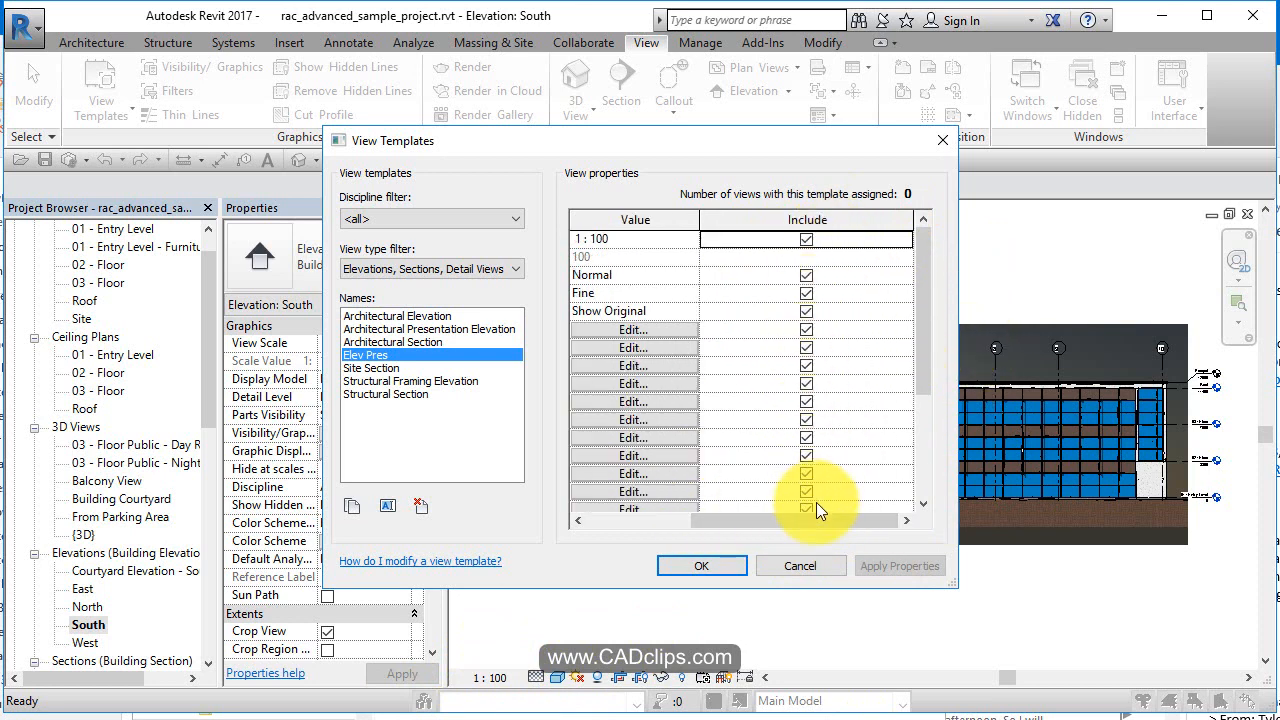
Review the value and include columns of the Elev Pres template's parameters and accept the view template
drag(796, 522, 698, 540)
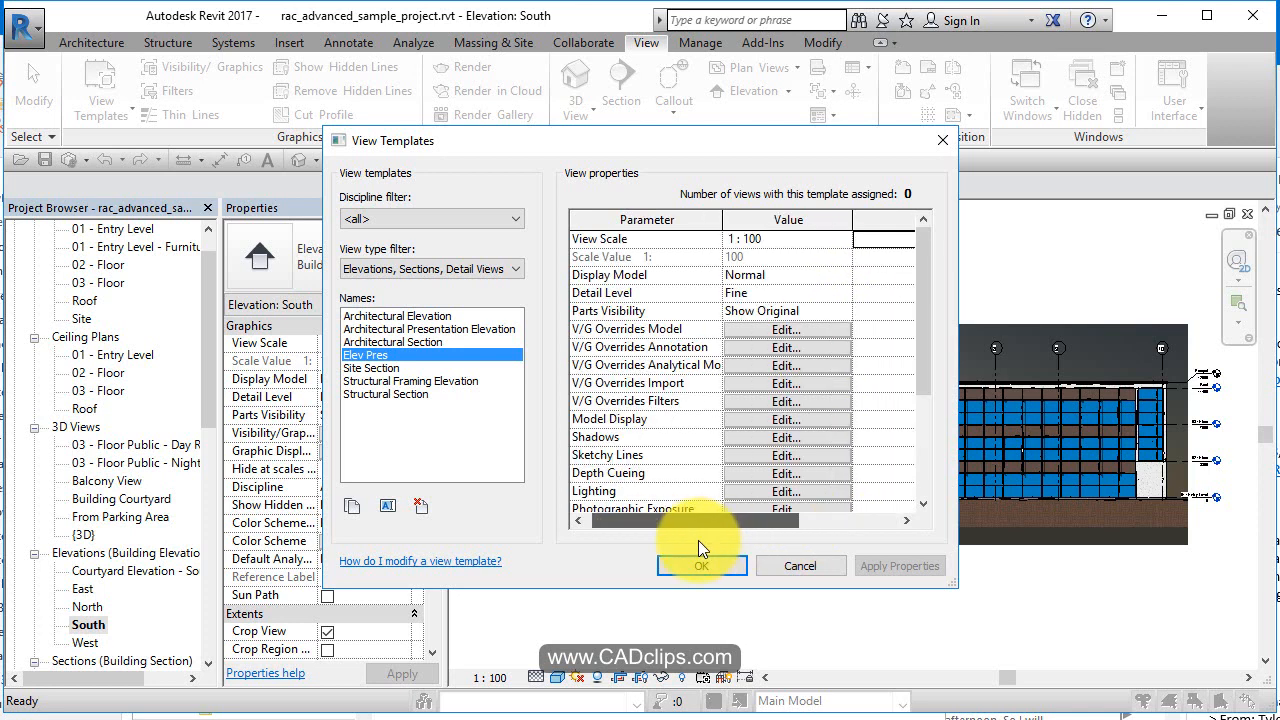
drag(698, 540, 775, 522)
click(712, 564)
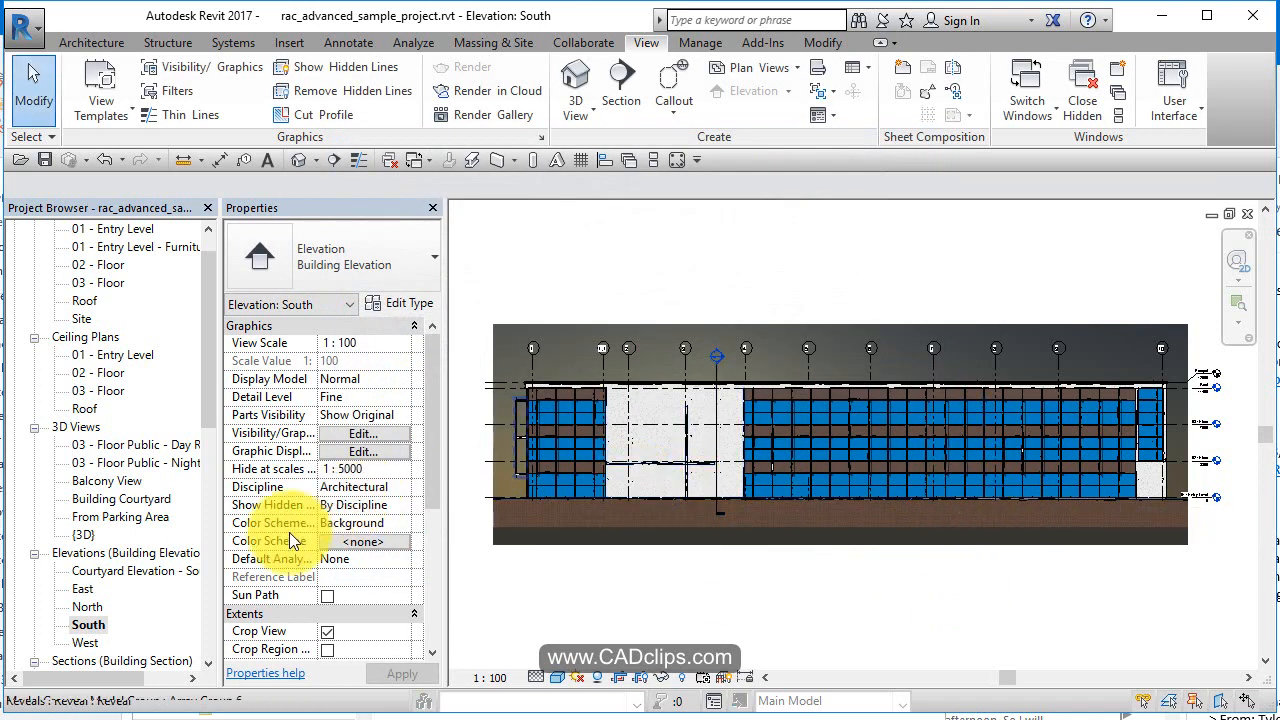
Open the East elevation and assign the Elev Pres view template to it
click(86, 589)
double_click(86, 590)
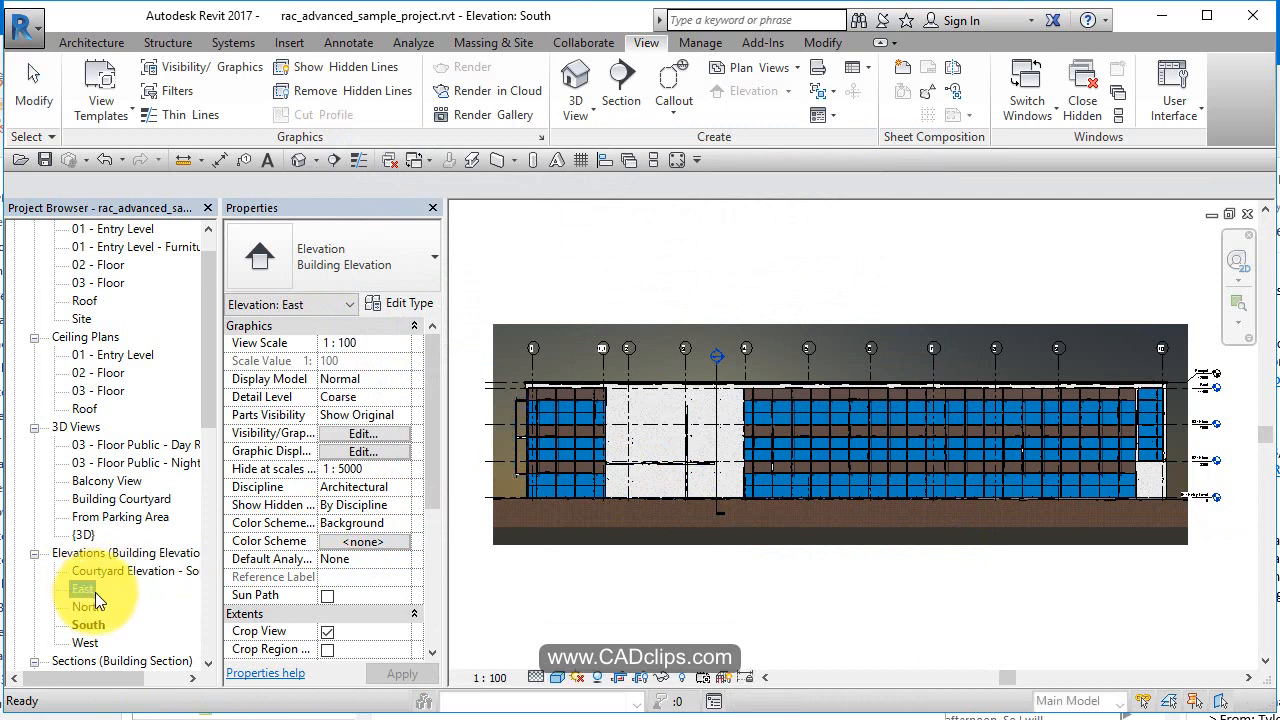
click(632, 558)
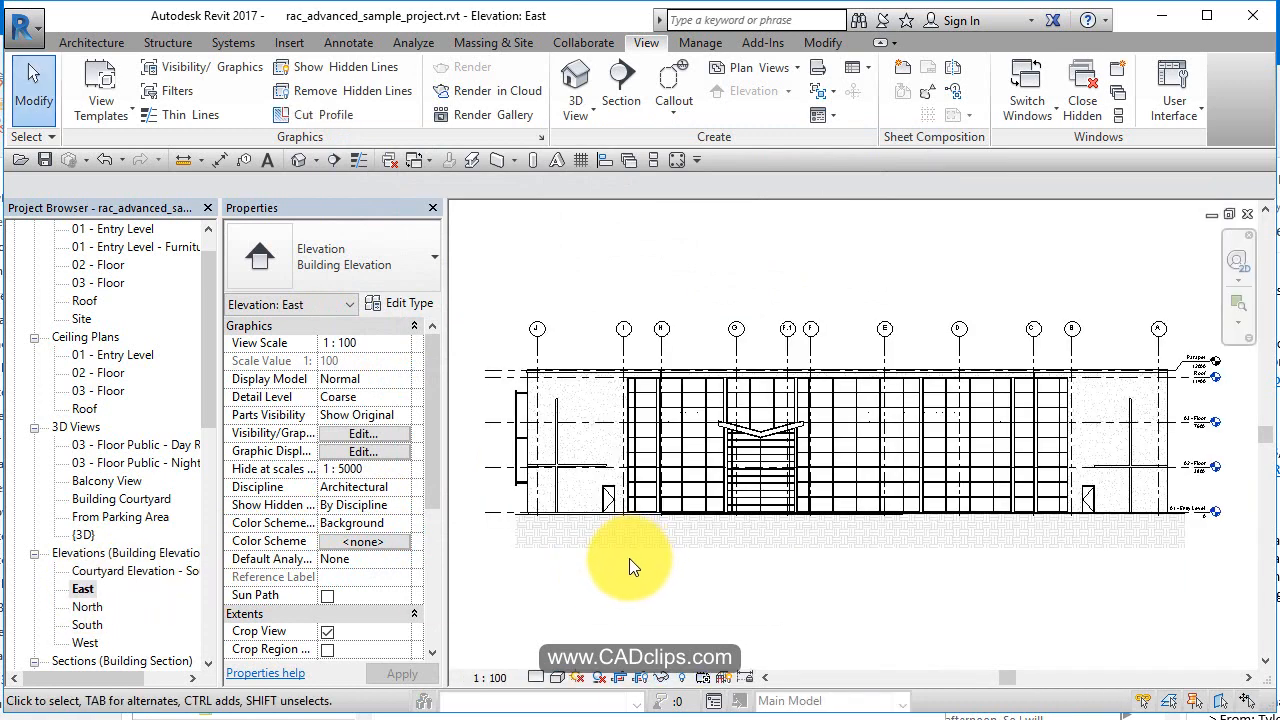
drag(436, 505, 427, 597)
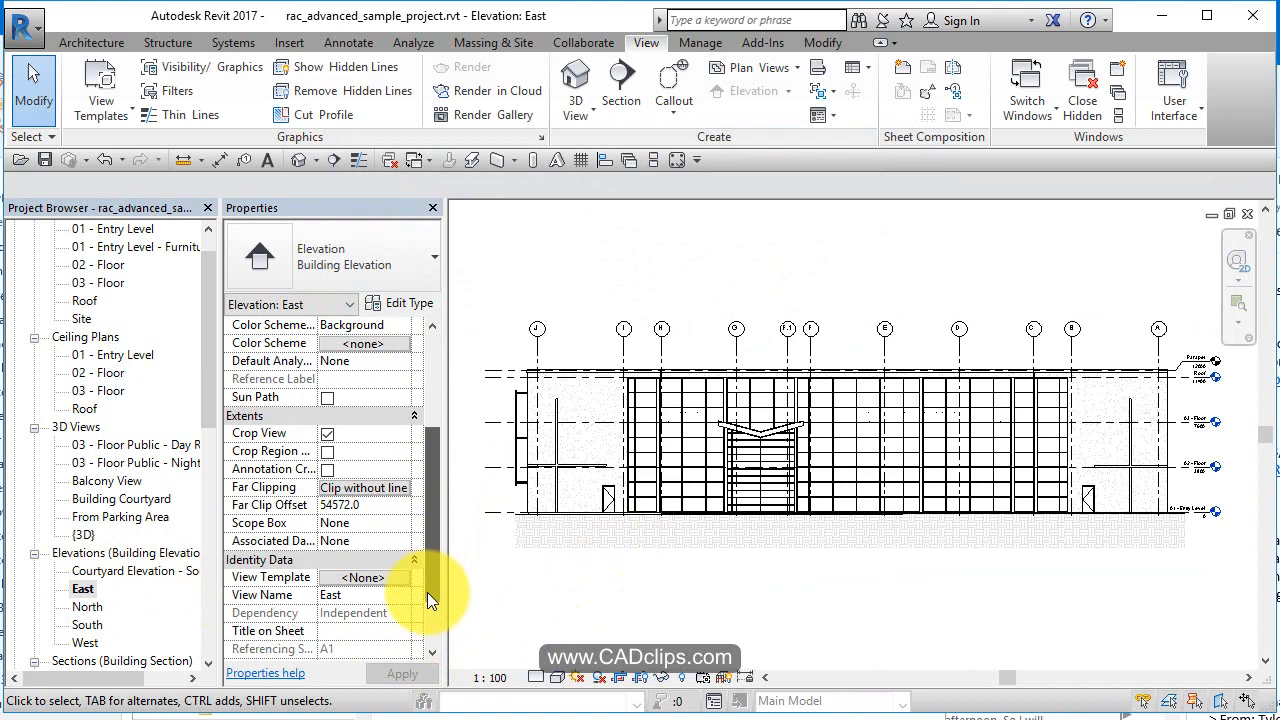
click(366, 578)
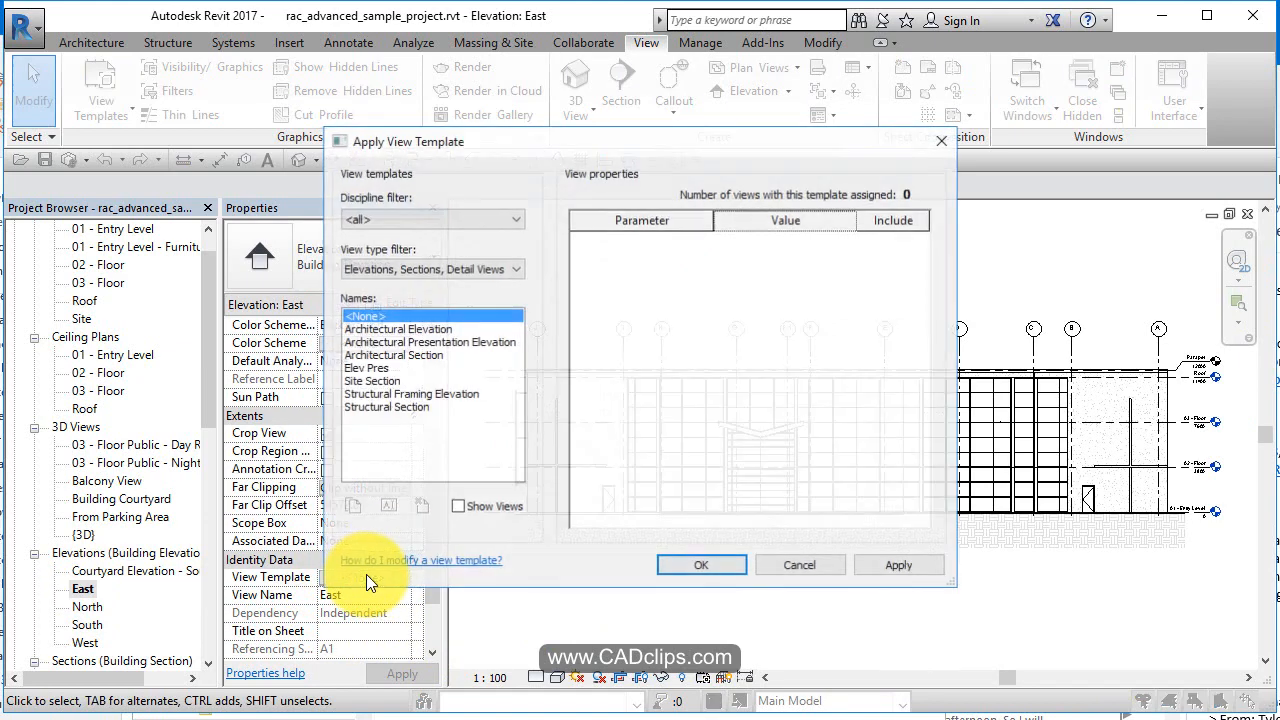
click(373, 369)
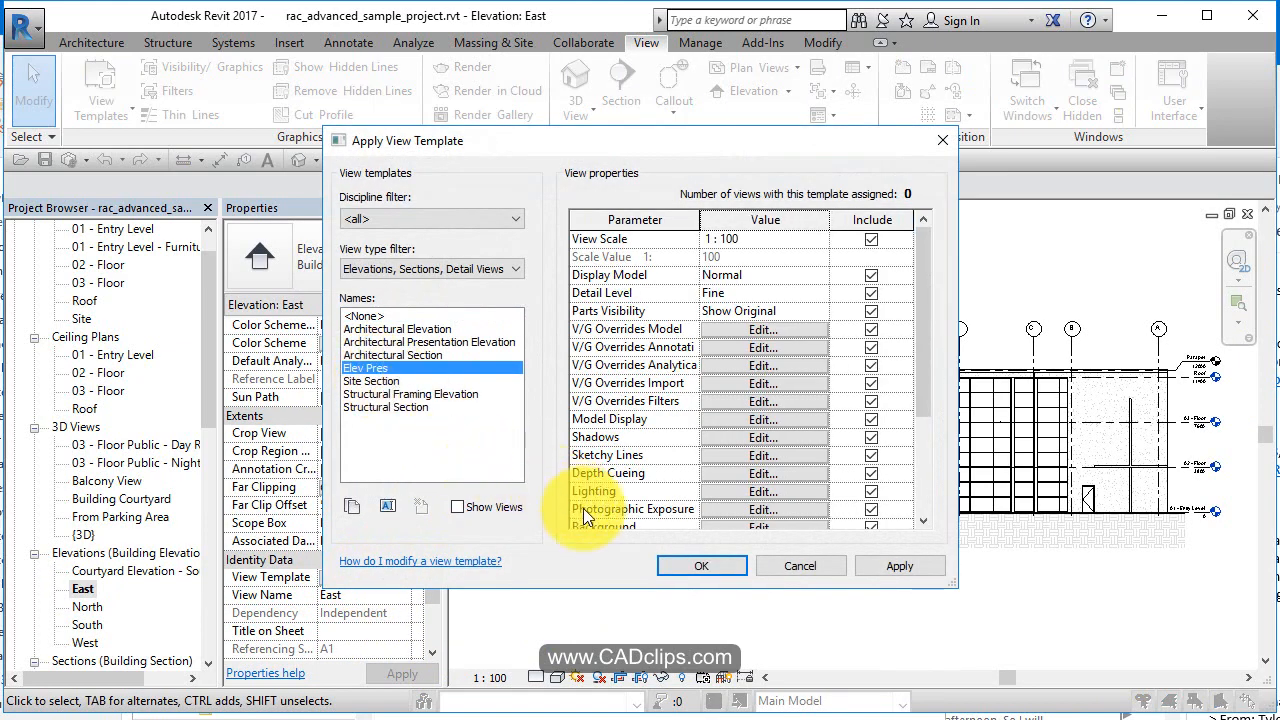
click(721, 564)
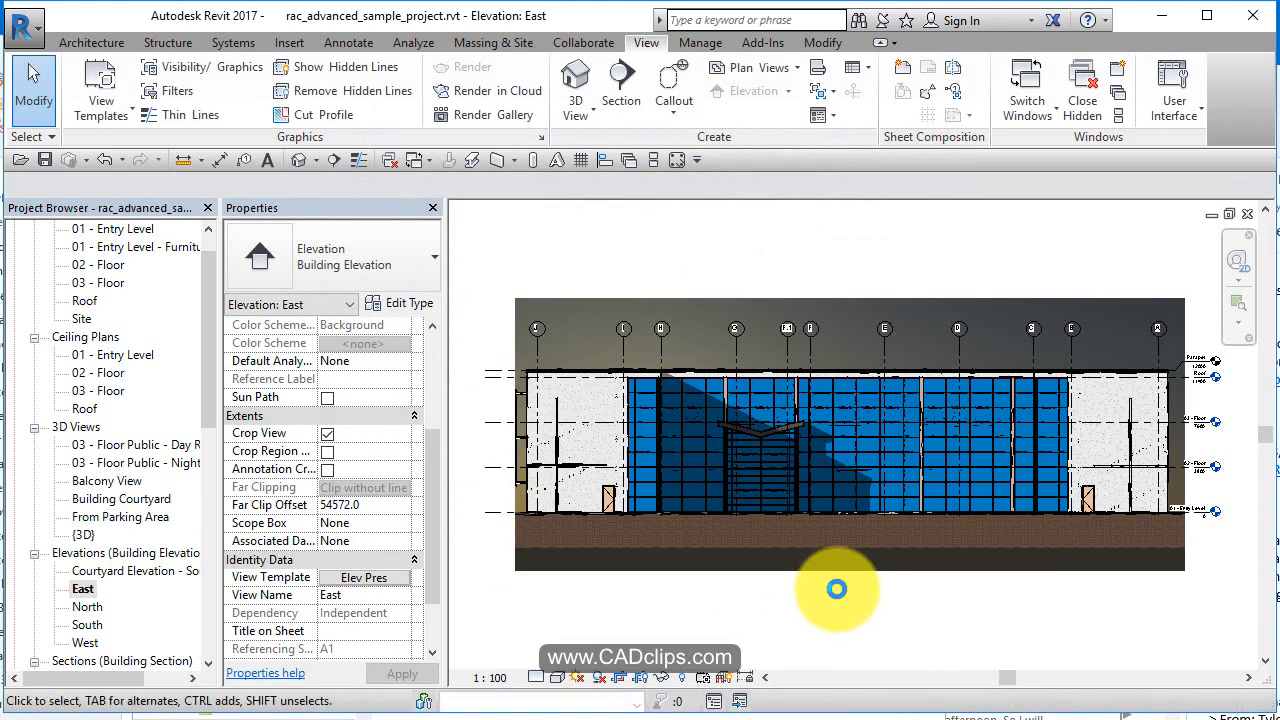
Select all five building elevations from Courtyard Elevation to West and assign the Elev Pres view template to them together
click(86, 642)
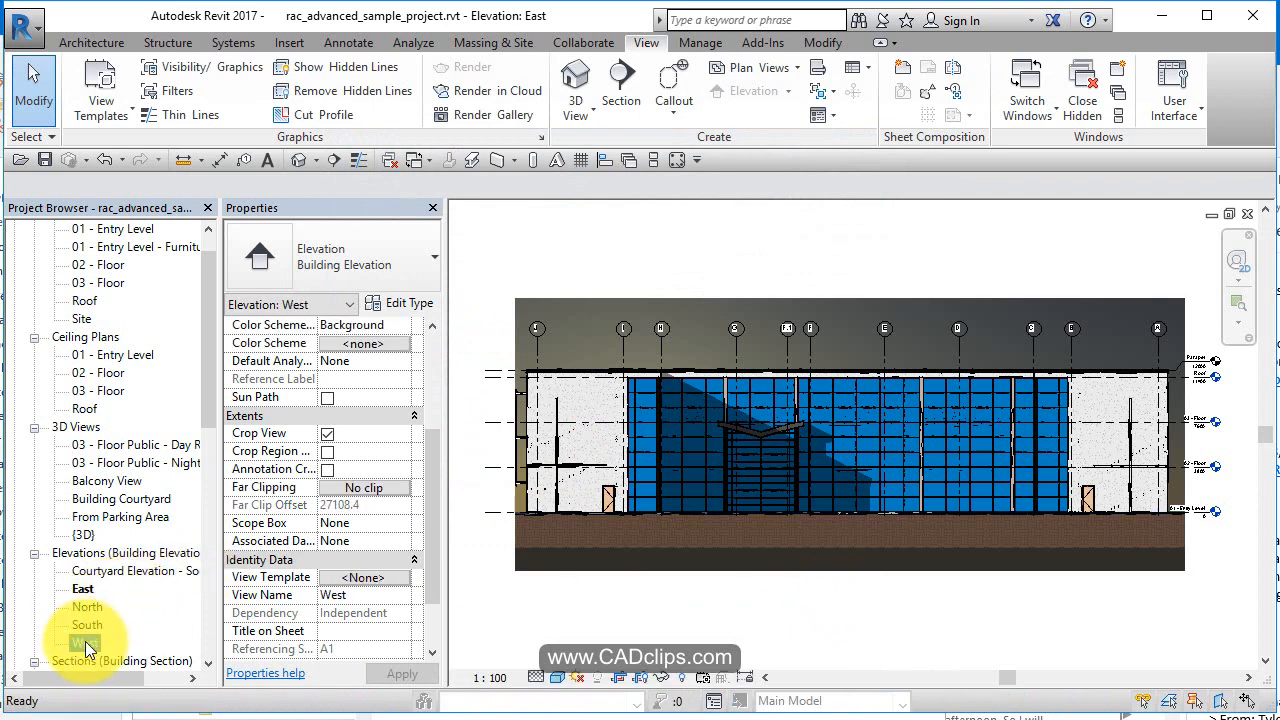
shift+click(108, 572)
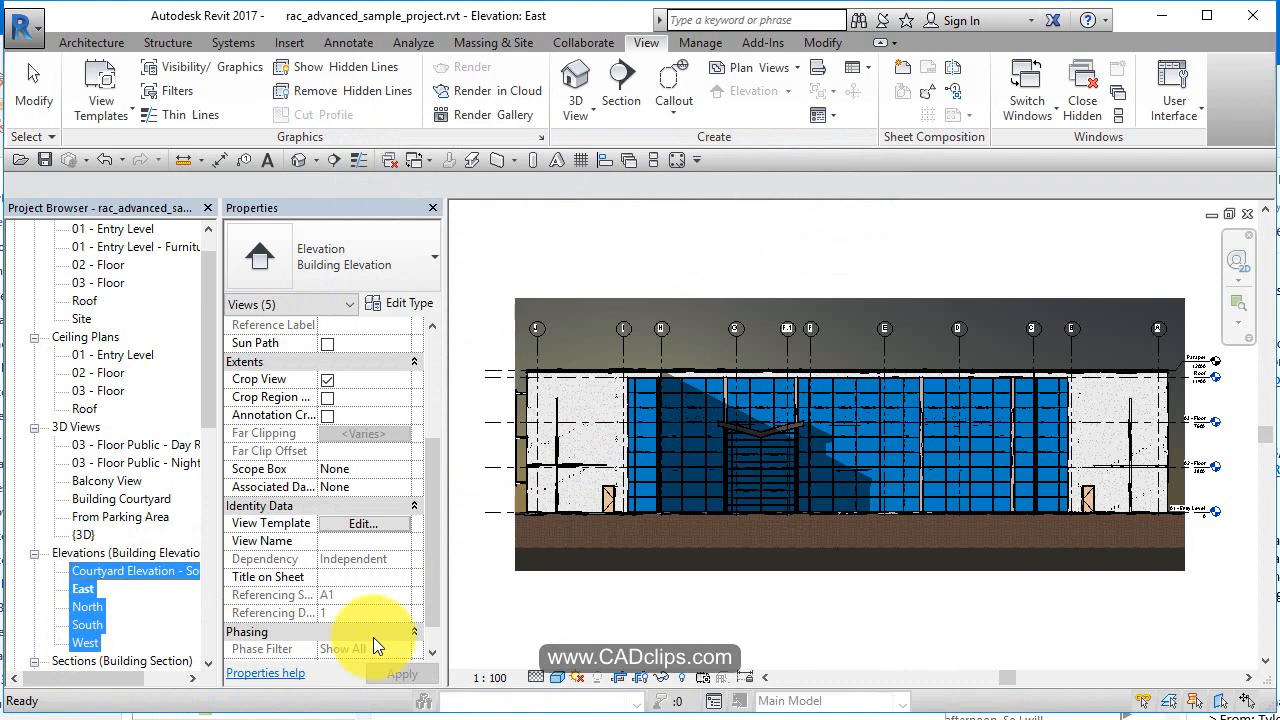
click(390, 523)
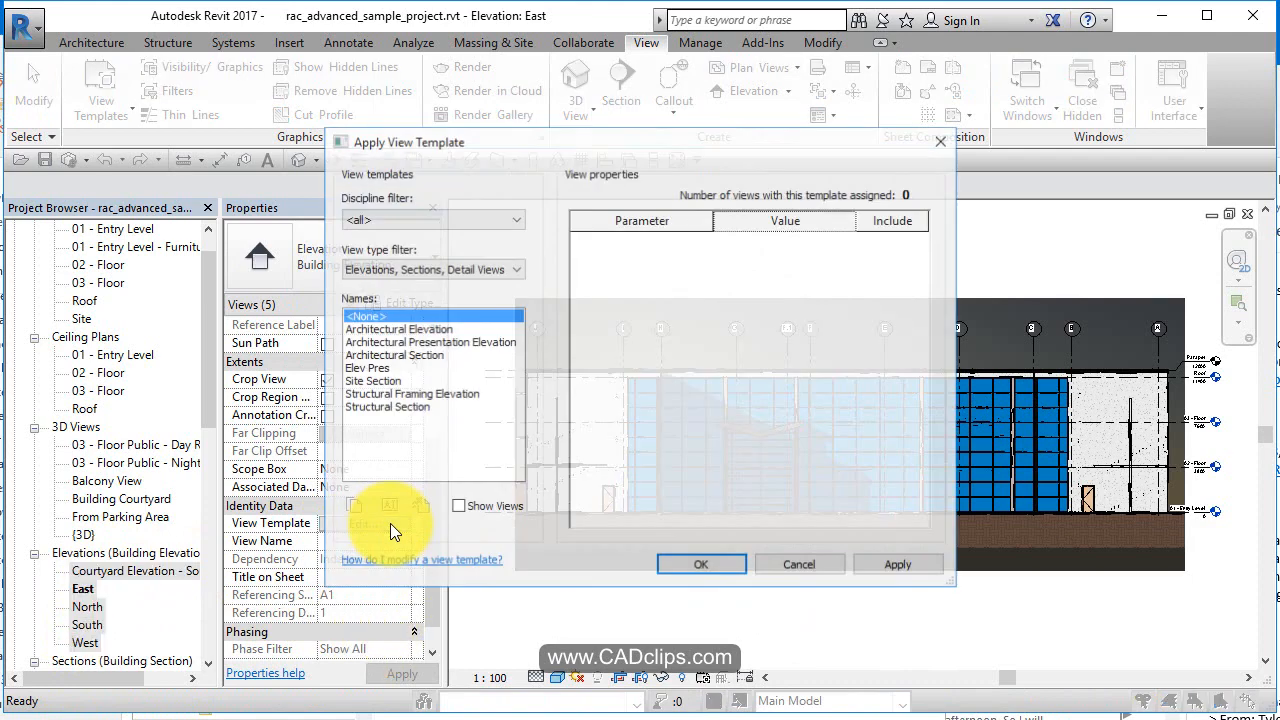
click(372, 368)
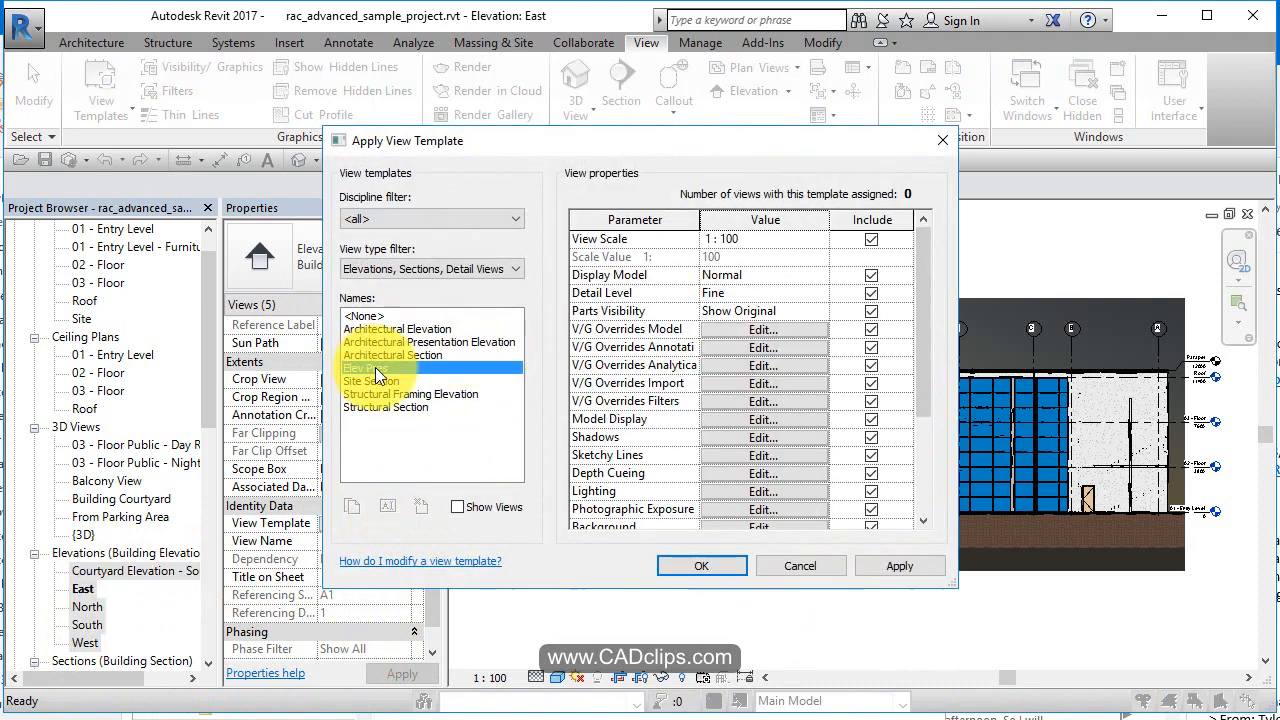
click(731, 567)
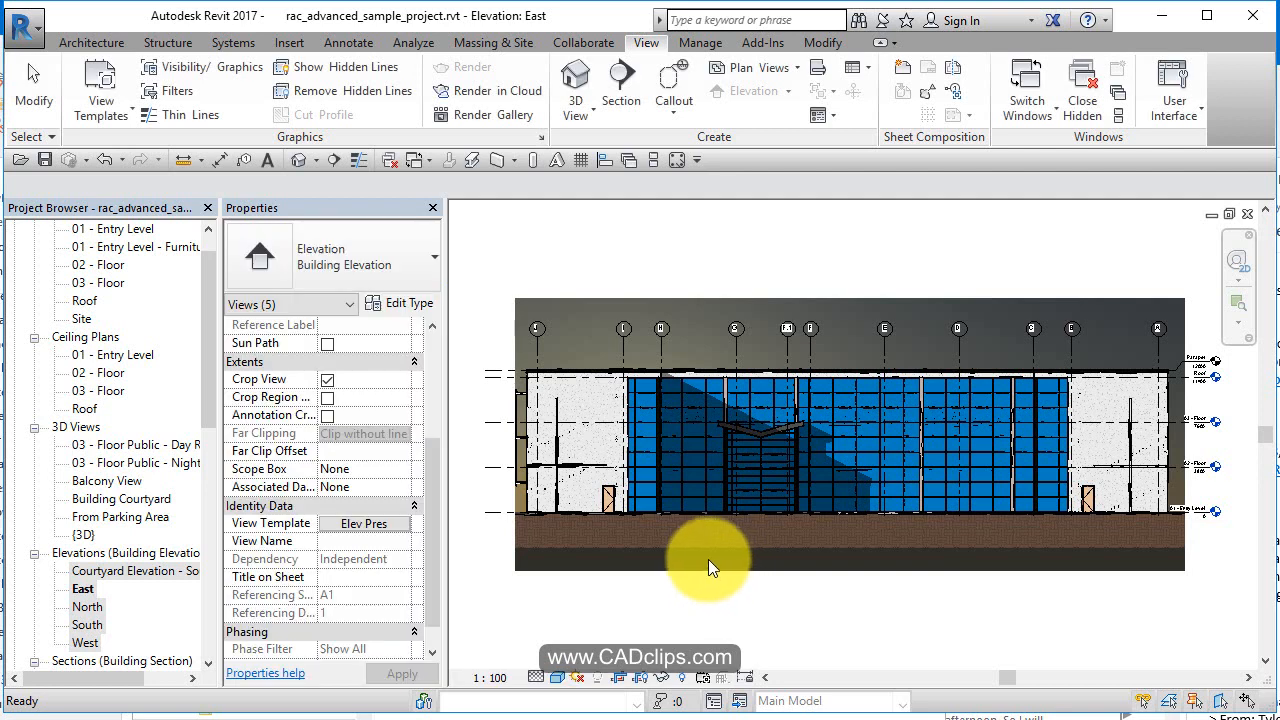
Open the North elevation and the South elevation to check how the assigned template displays them
click(748, 603)
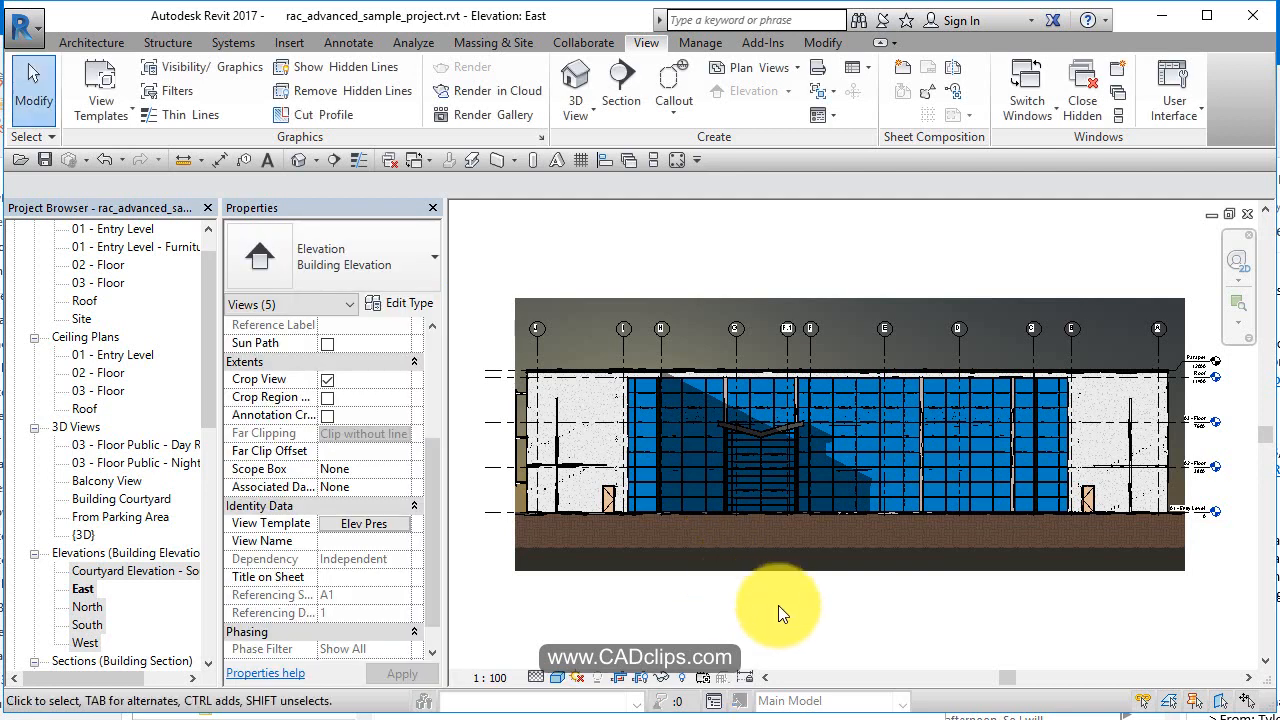
double_click(86, 606)
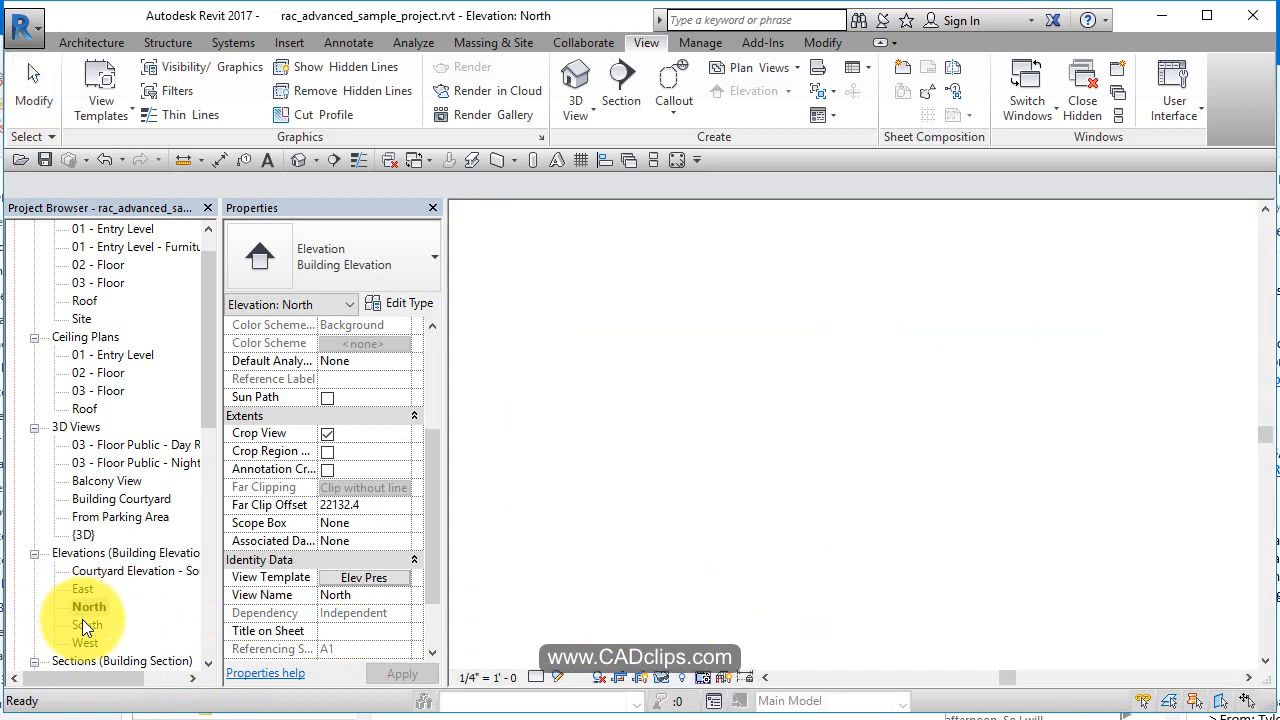
double_click(86, 624)
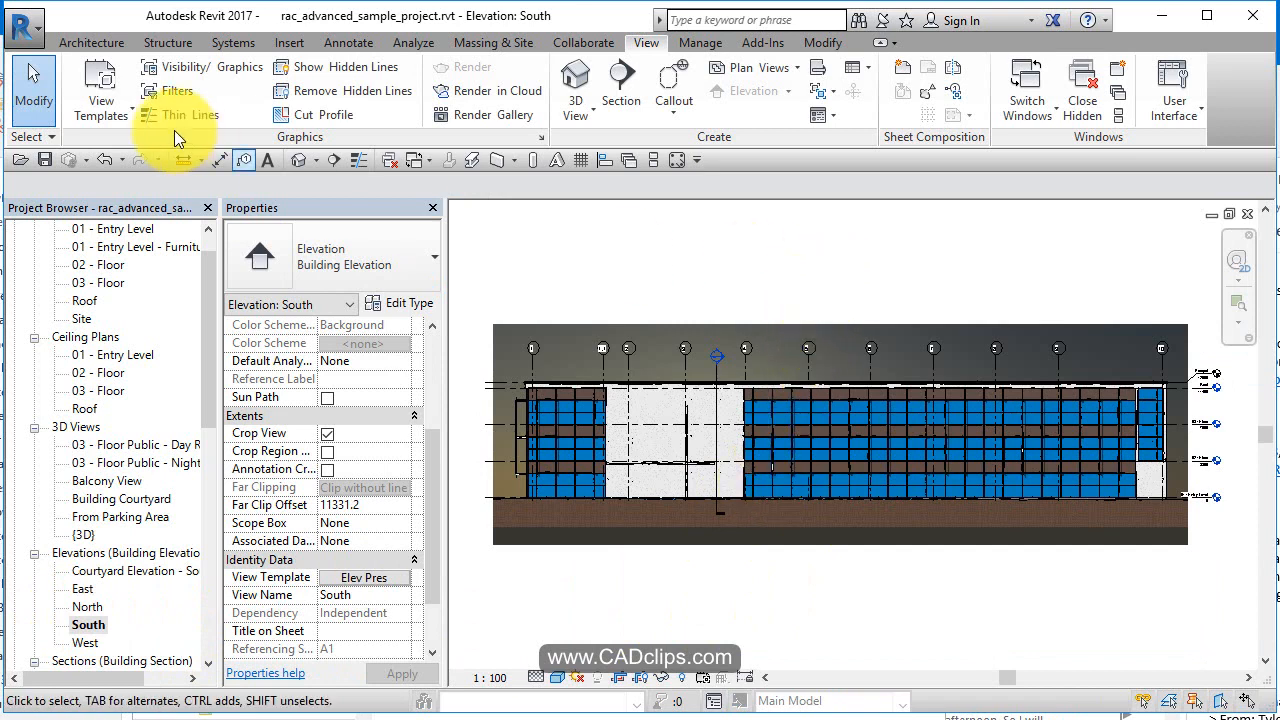
Edit the Elev Pres view template to disable sketchy lines and accept the change
click(126, 109)
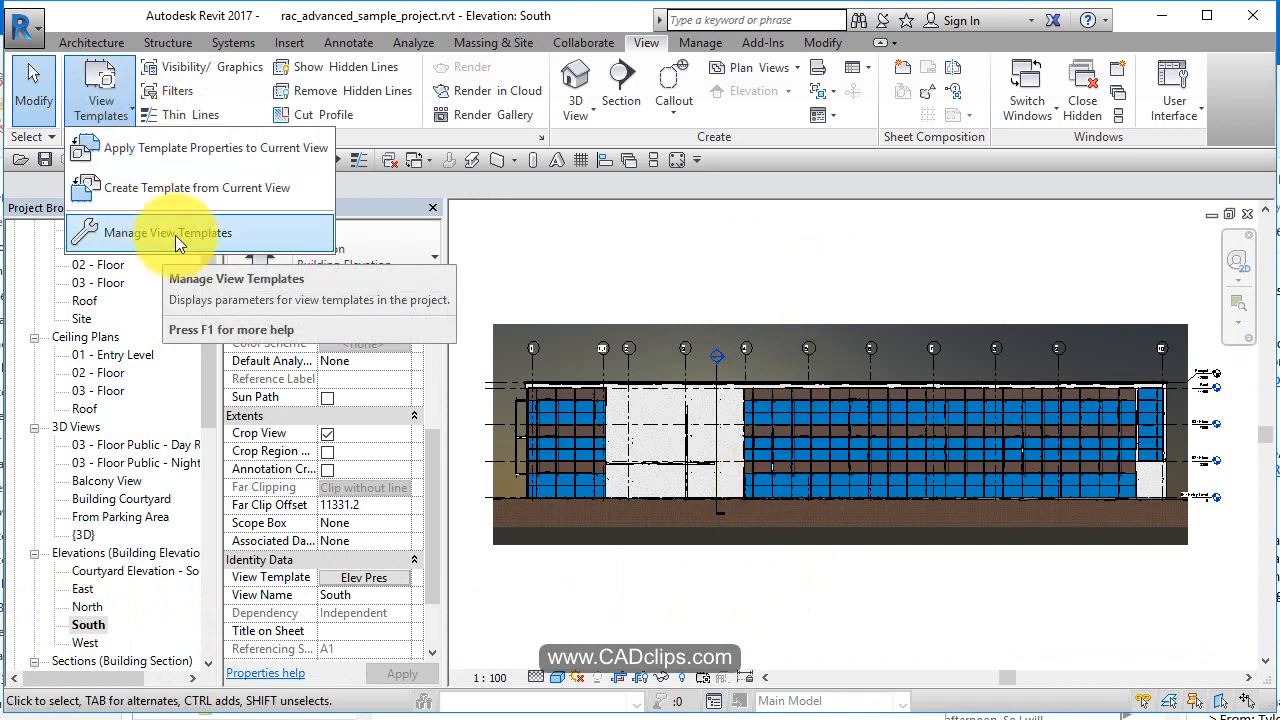
click(175, 235)
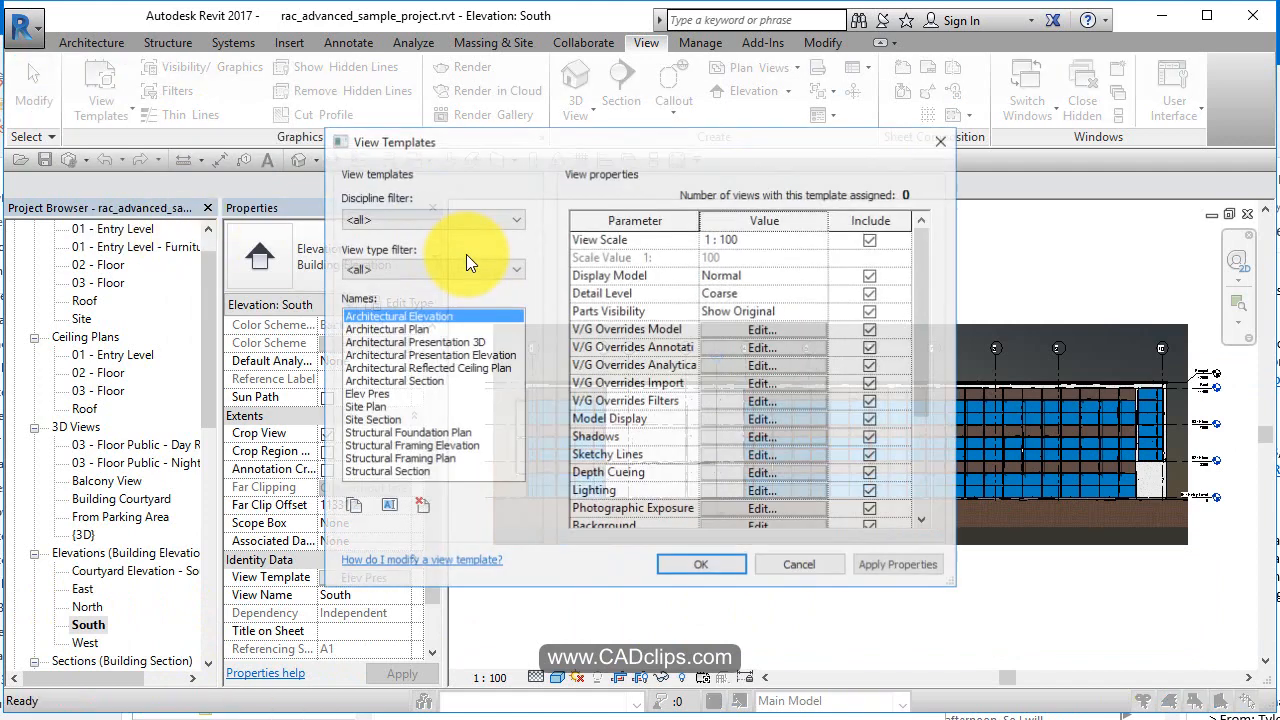
click(360, 393)
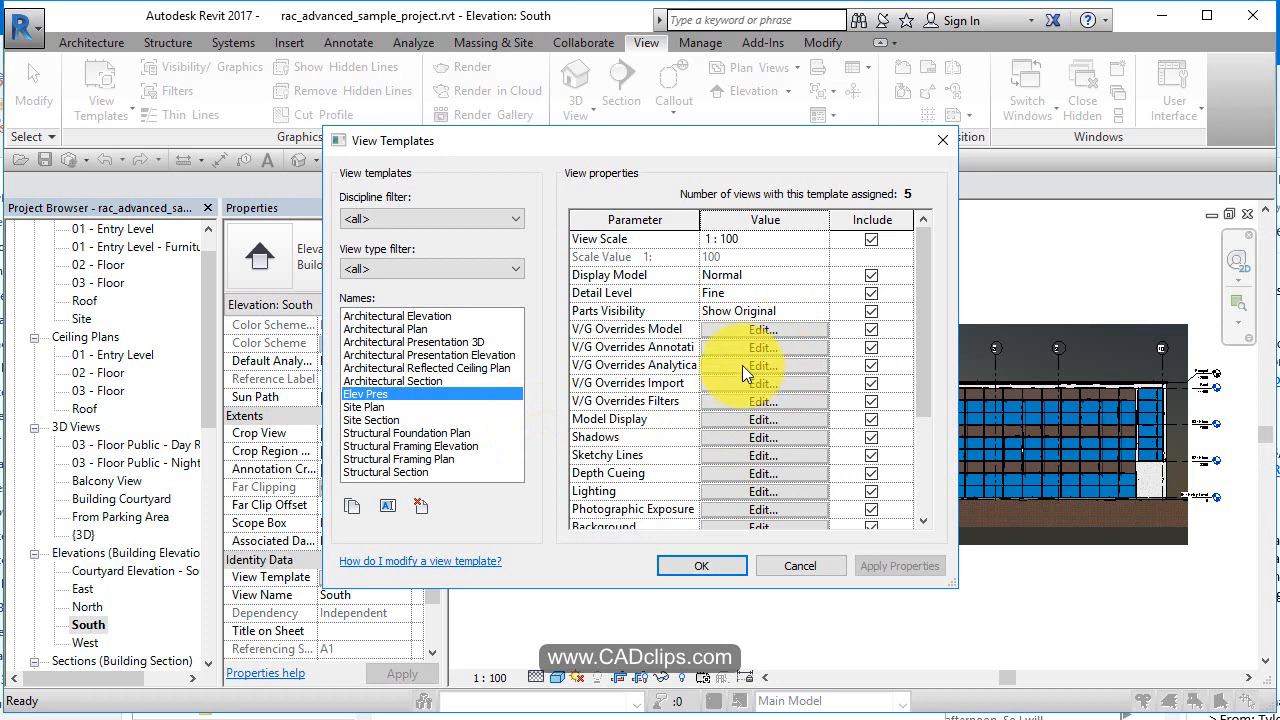
click(728, 456)
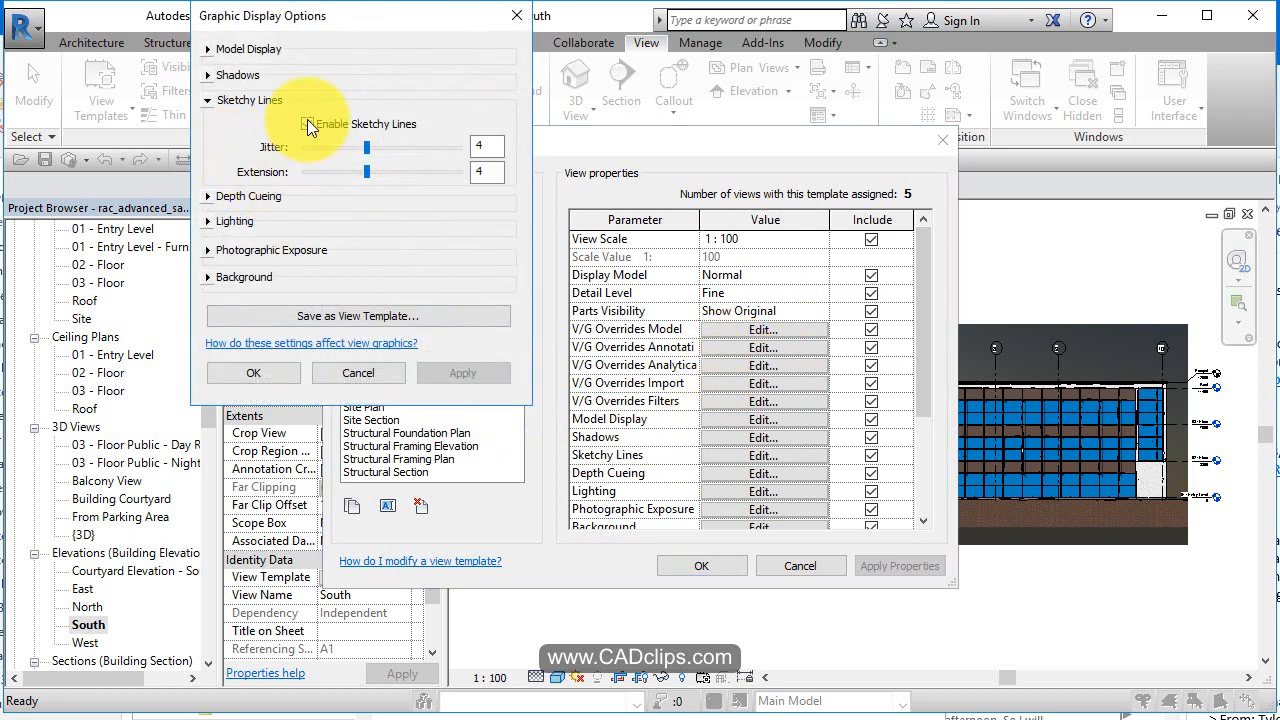
click(307, 124)
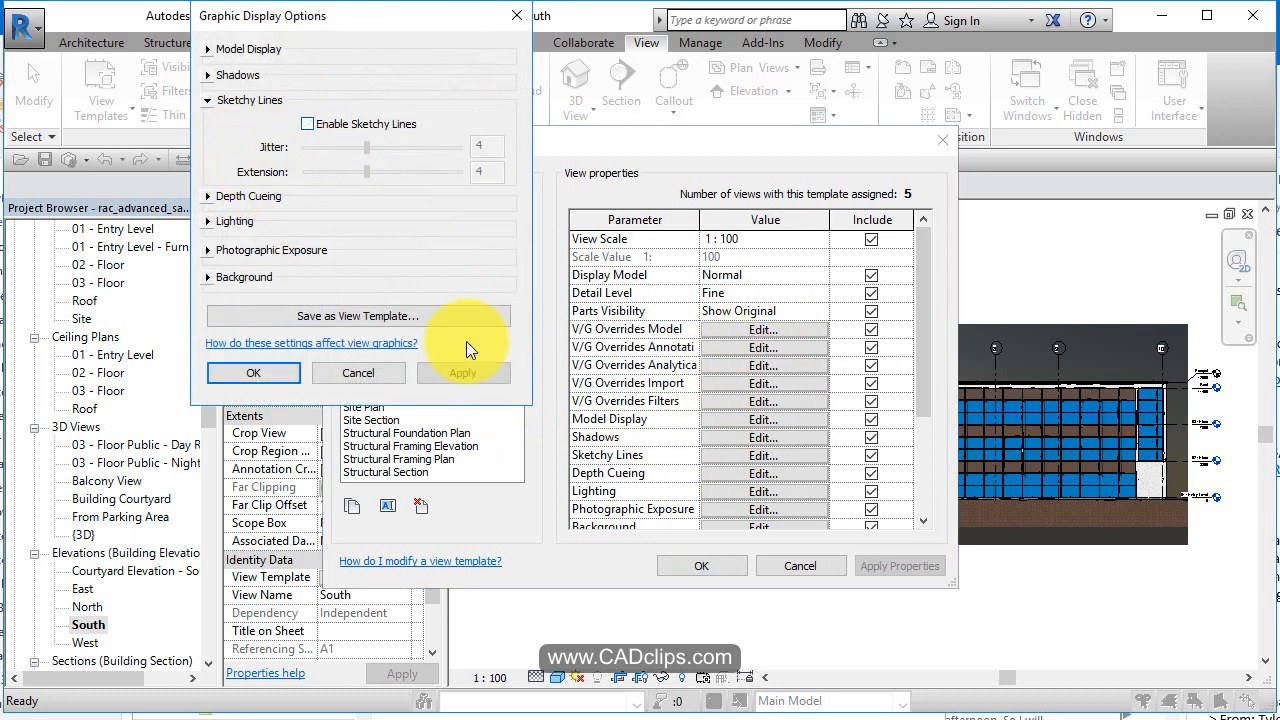
click(273, 372)
click(701, 565)
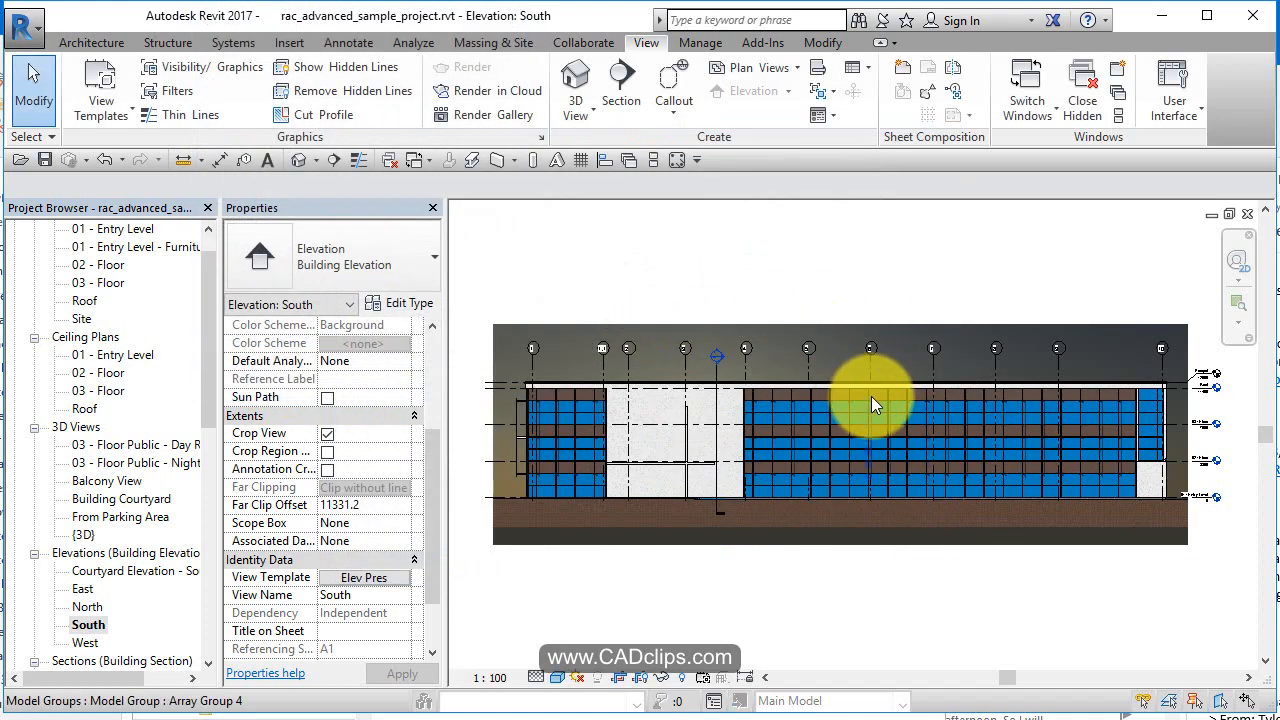
Examine the linework of the South elevation and the North elevation up close after the template edit
scroll(871, 396, up, 3)
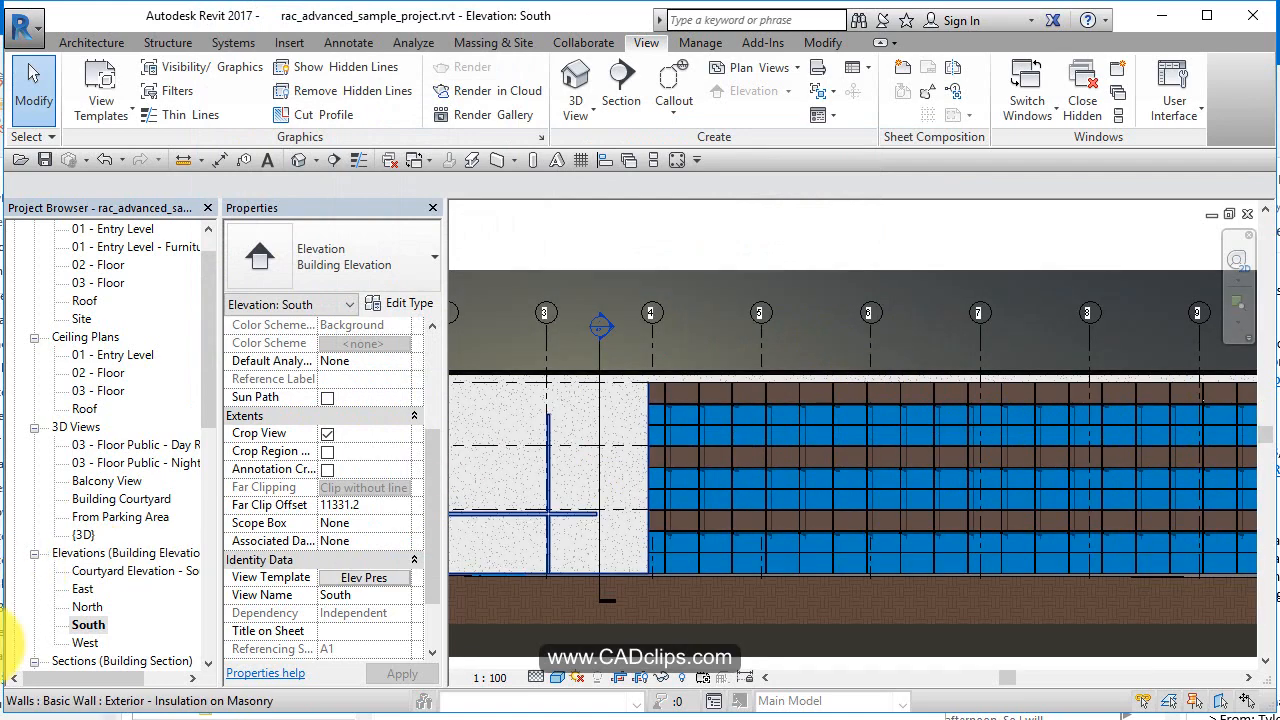
double_click(80, 607)
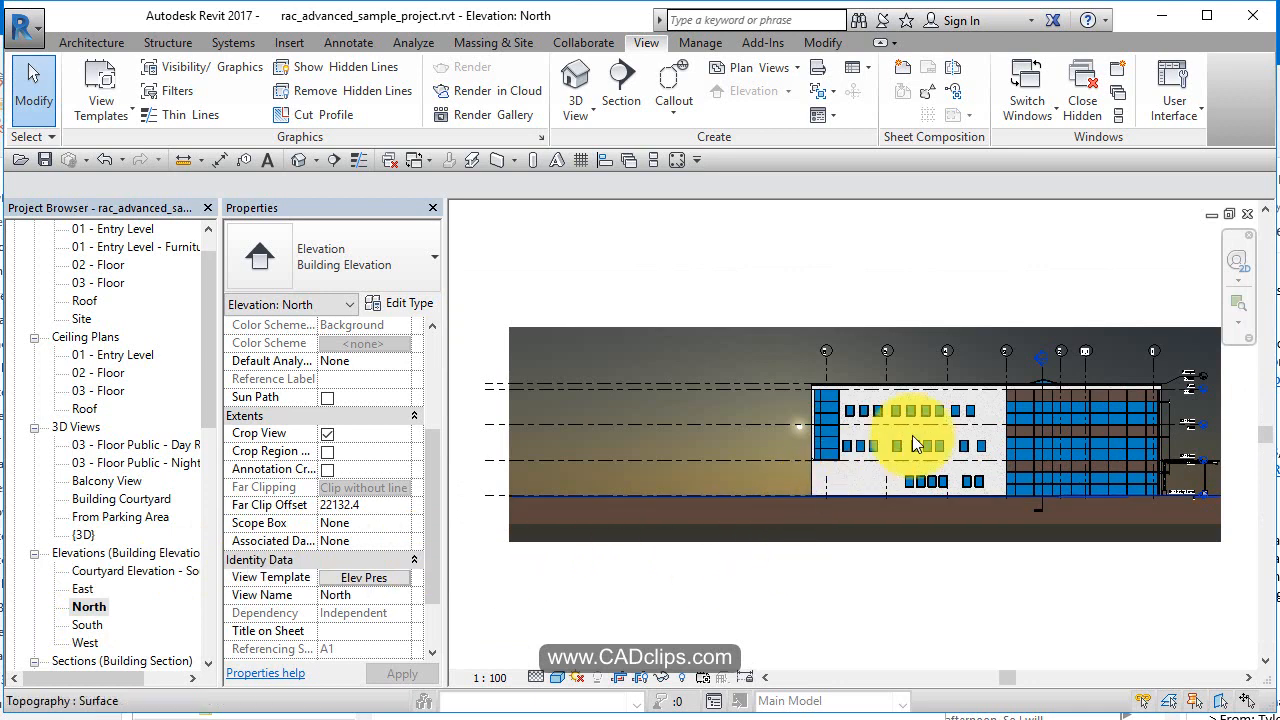
scroll(1024, 385, up, 8)
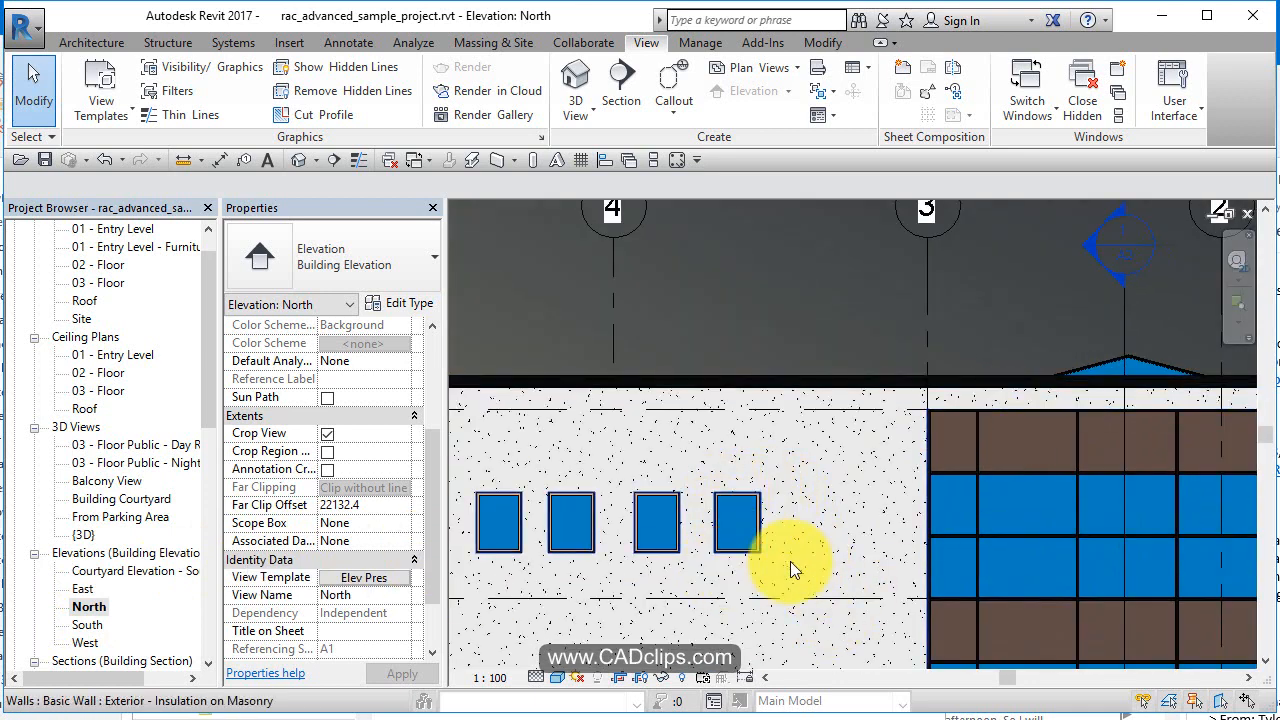
scroll(790, 566, down, 6)
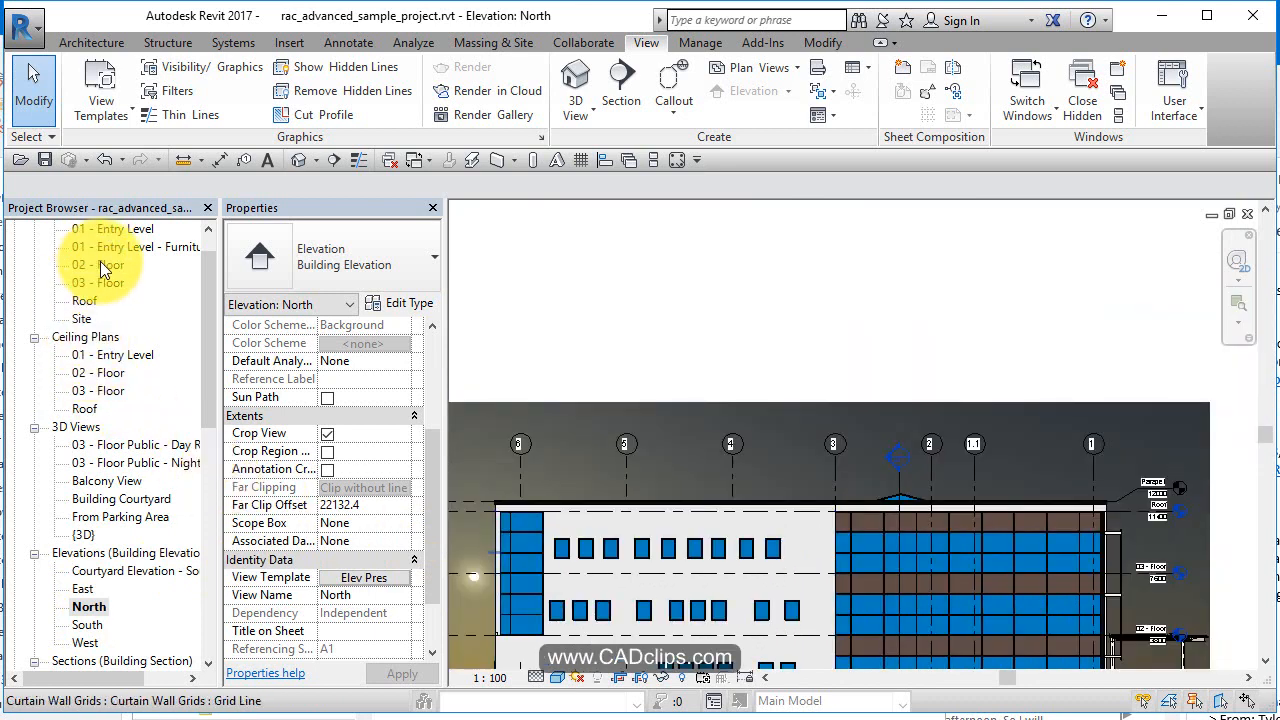
Open the 02 - Floor plan and examine its grids and rooms
double_click(105, 266)
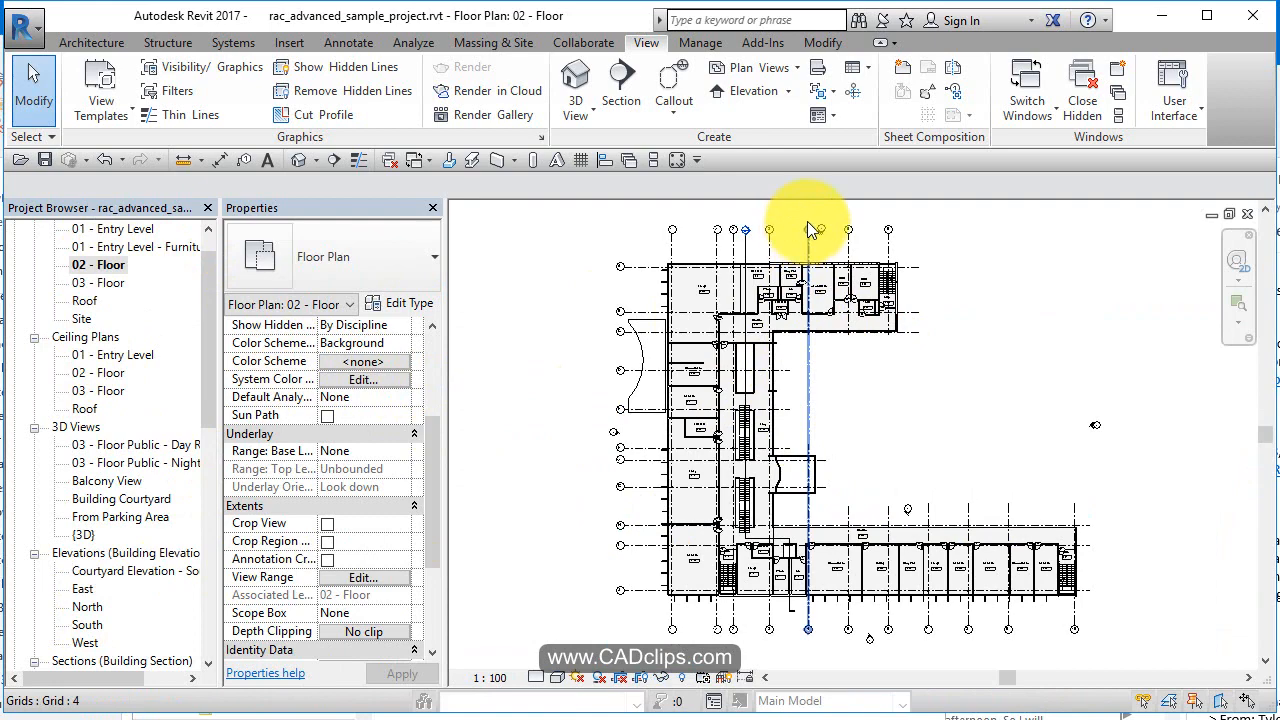
scroll(808, 264, up, 4)
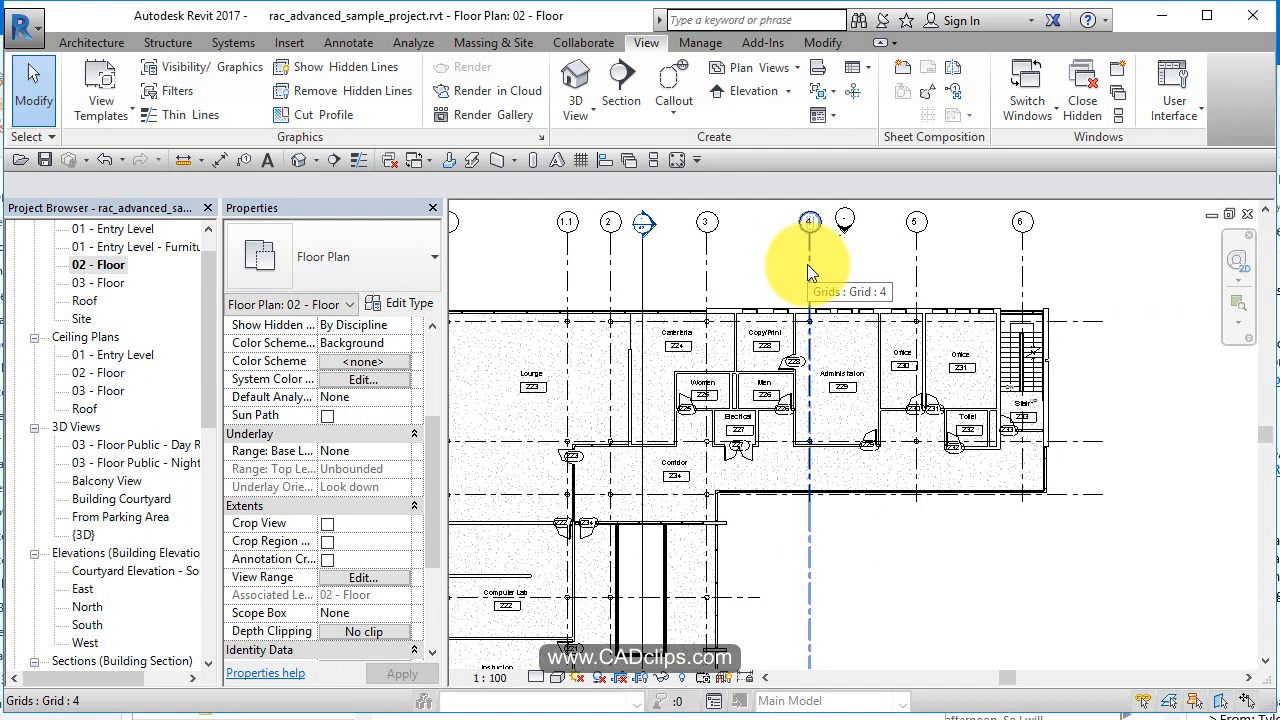
scroll(807, 264, down, 4)
scroll(826, 472, down, 2)
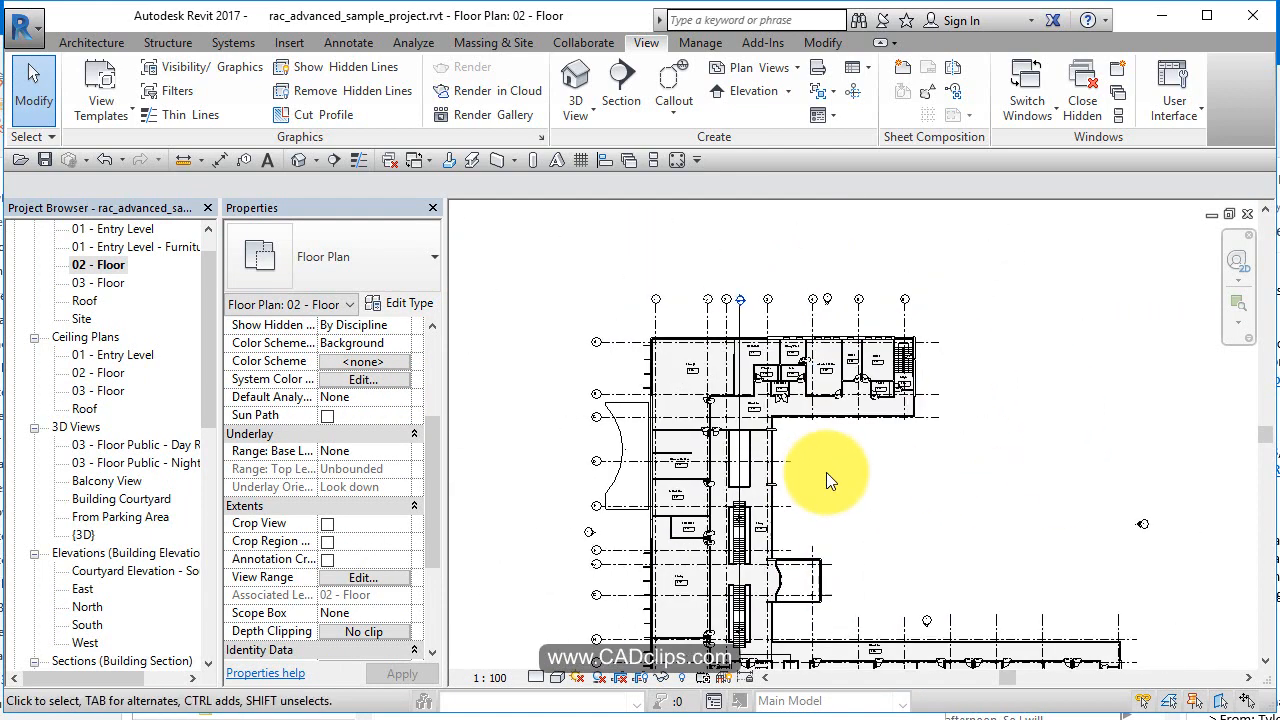
scroll(826, 472, down, 1)
middle_drag(826, 472, 806, 401)
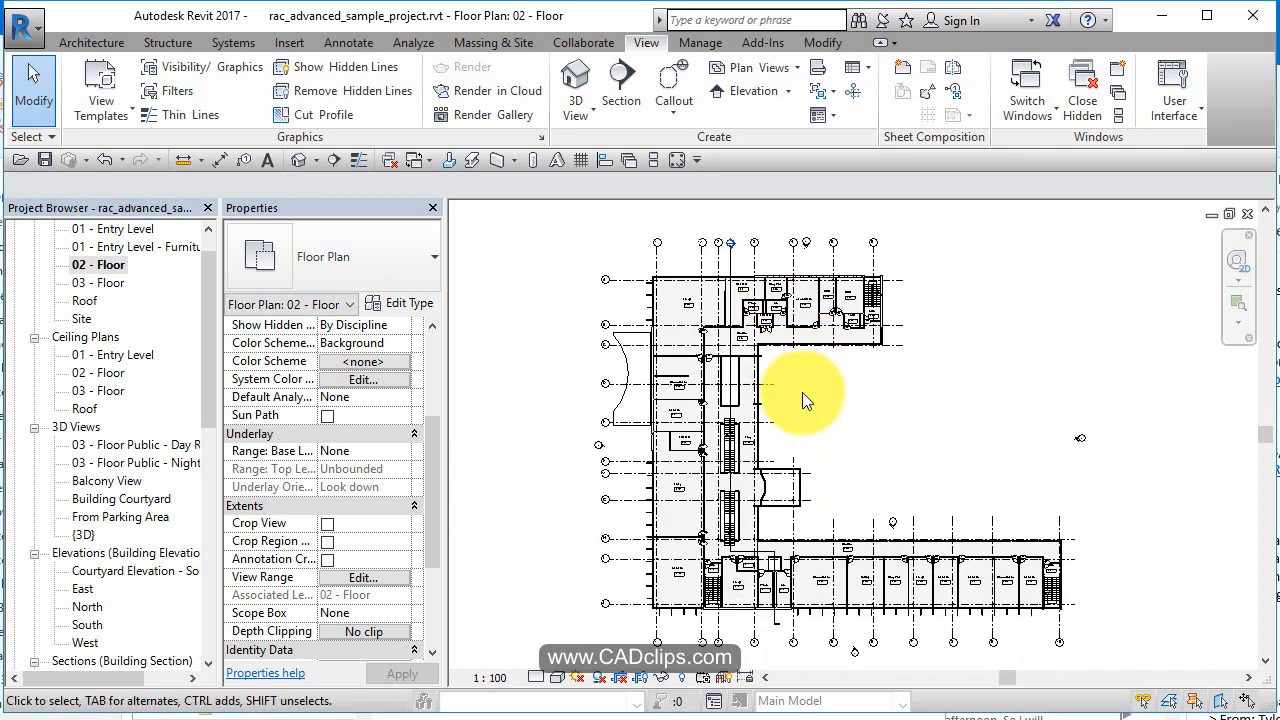
Review the Architectural Reflected Ceiling Plan and Structural Foundation Plan settings among the project's view templates
click(87, 98)
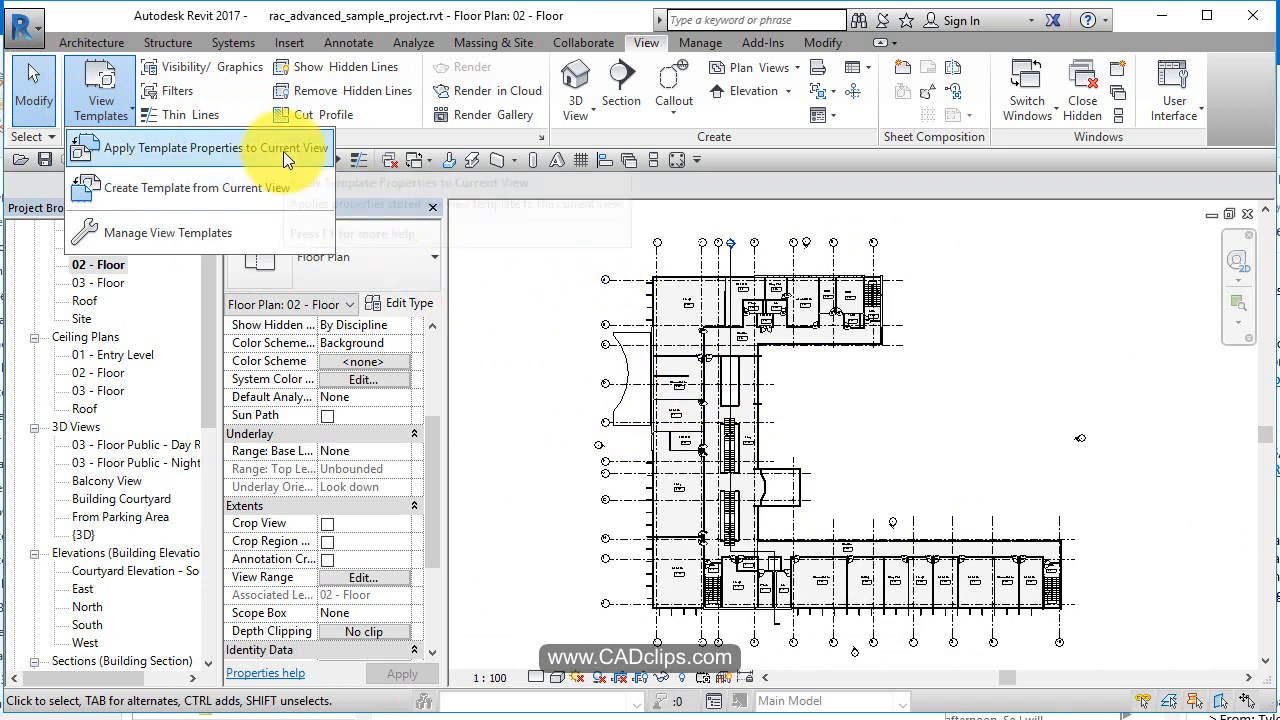
click(516, 336)
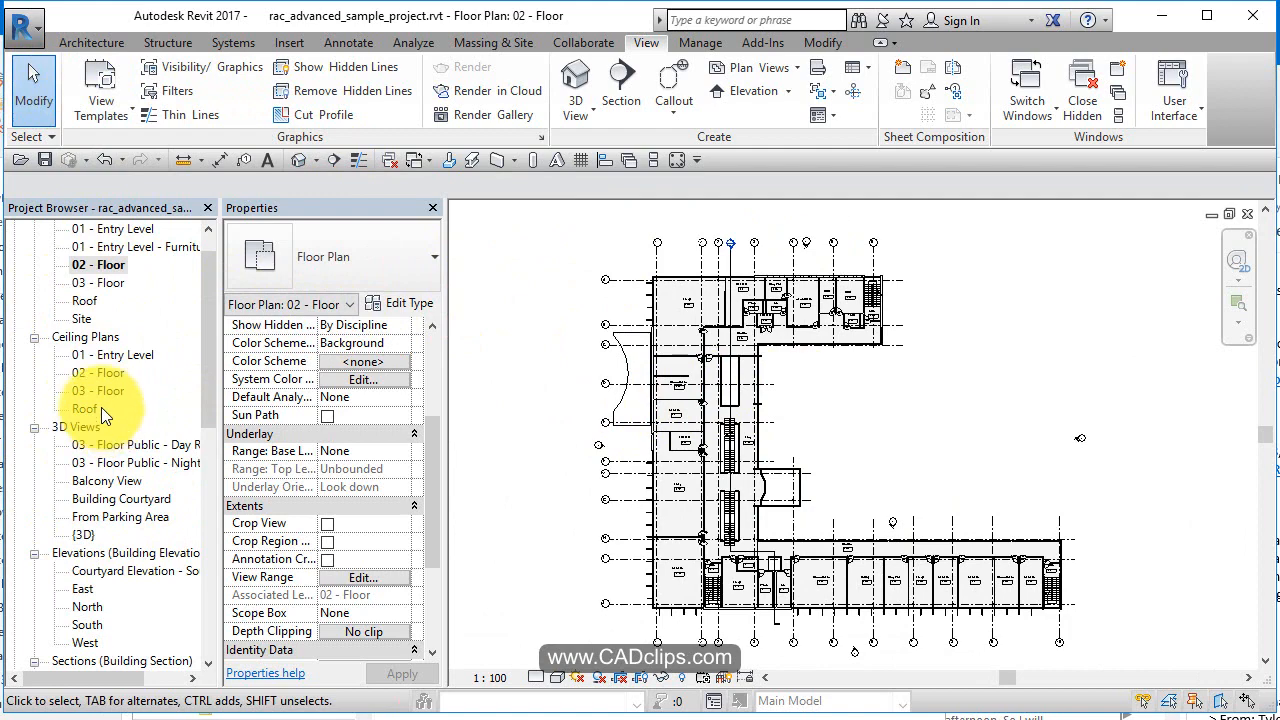
click(107, 111)
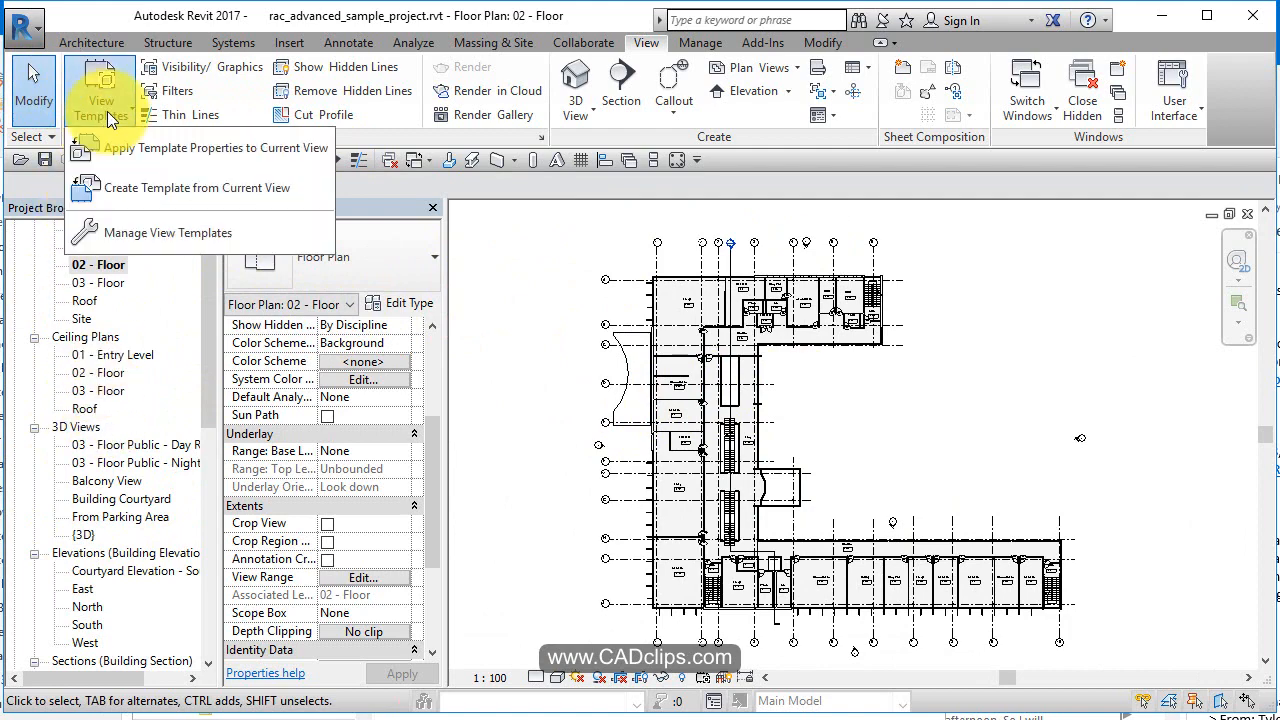
click(135, 237)
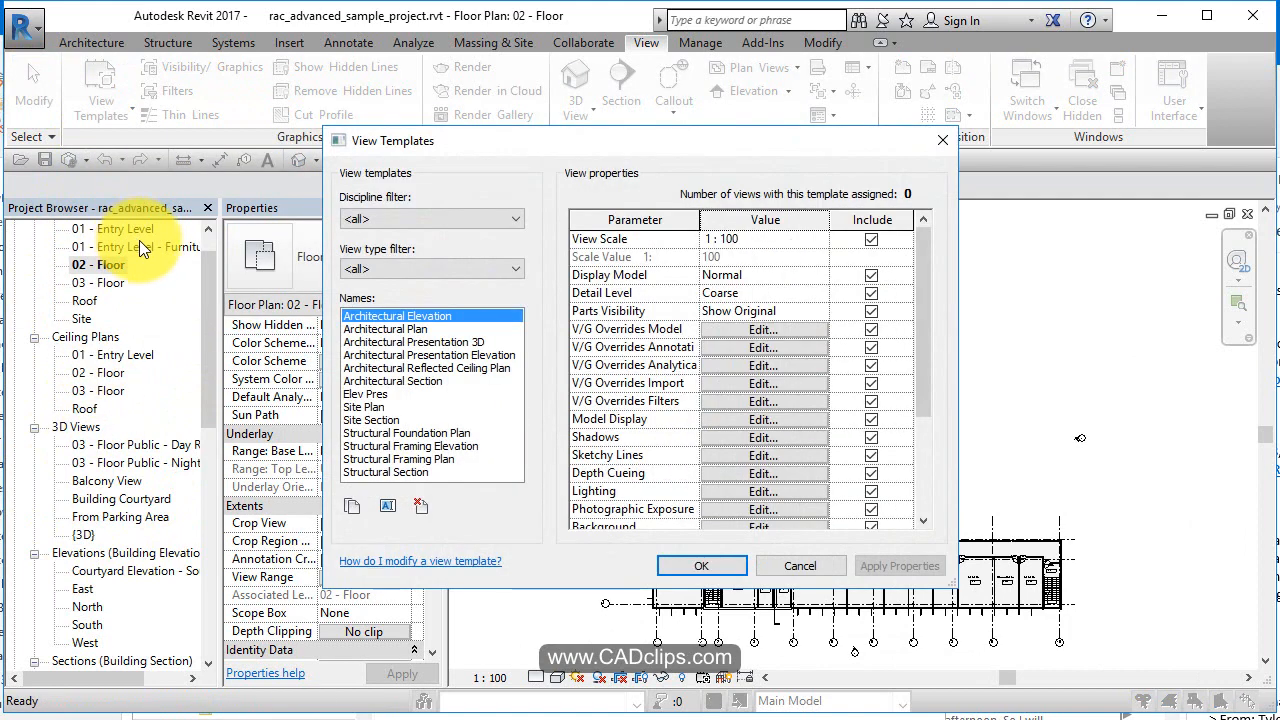
click(412, 367)
click(392, 432)
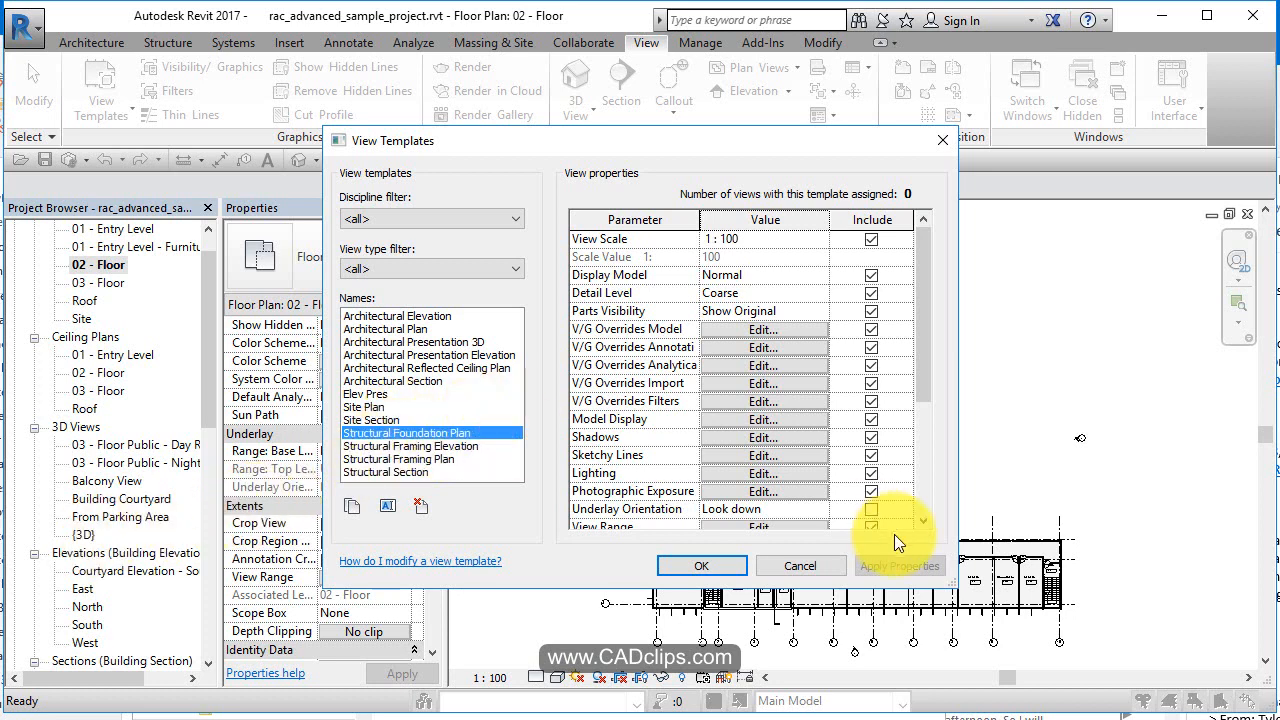
click(719, 563)
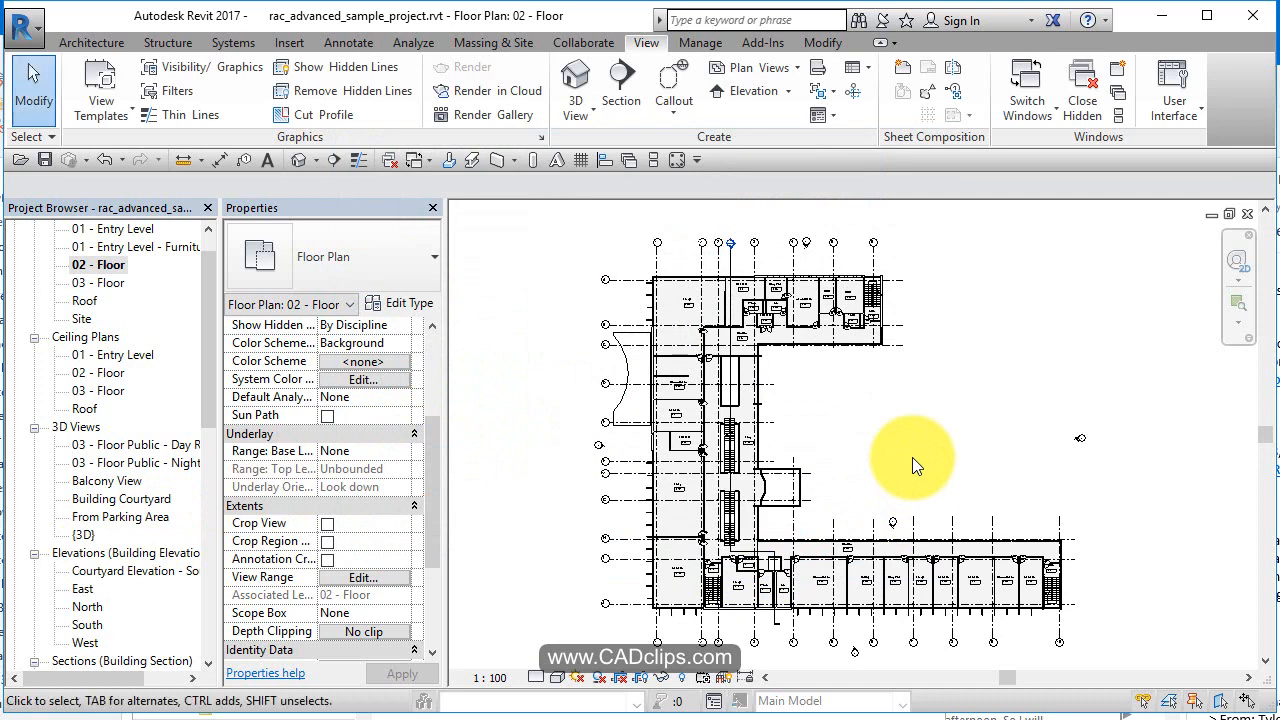
middle_drag(927, 471, 919, 464)
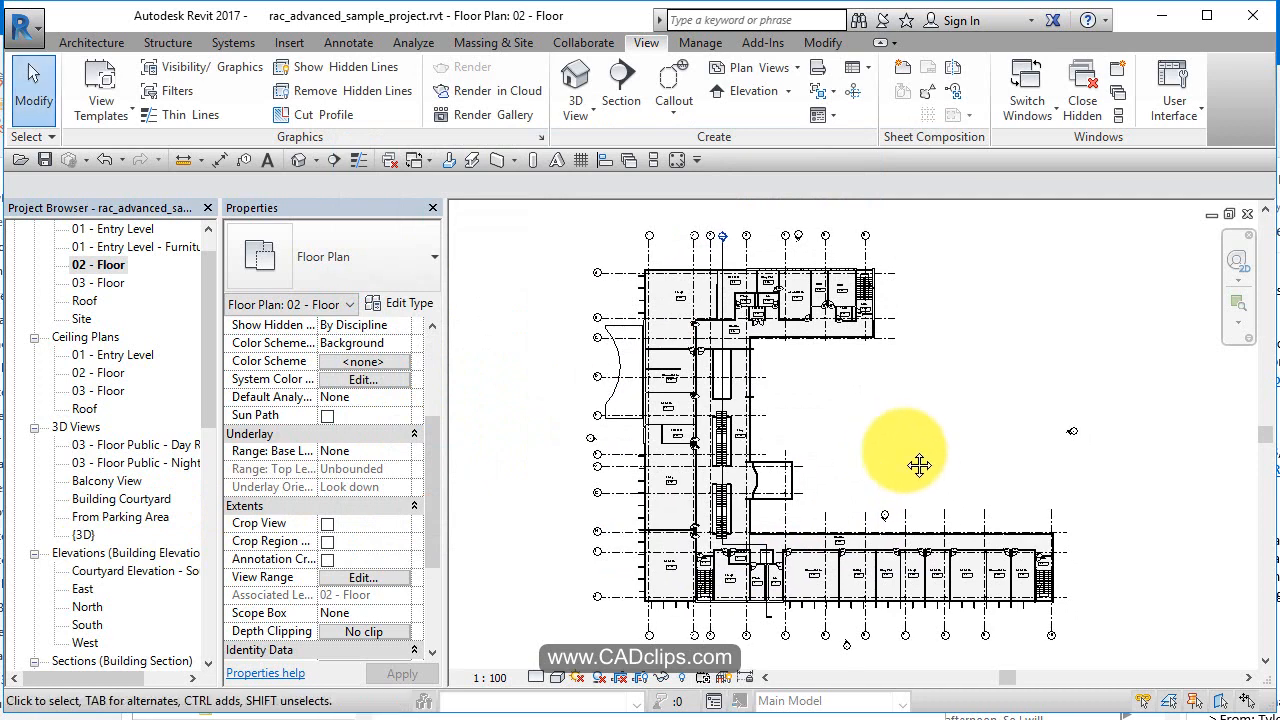